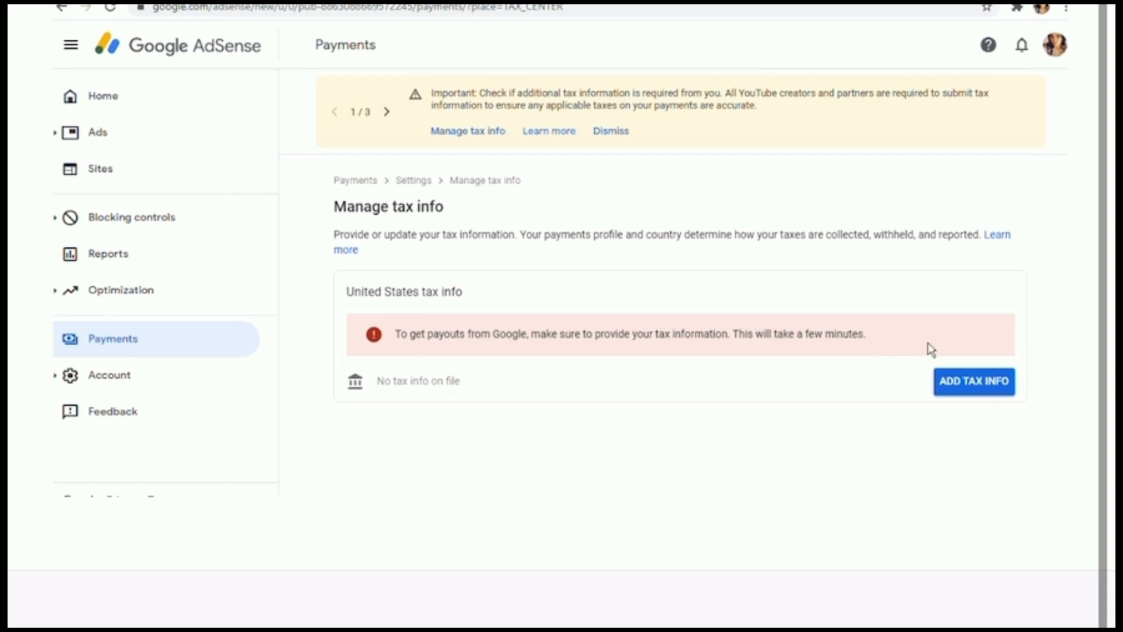
Step: Start adding US tax info and verify the Google Account with its password
click(978, 377)
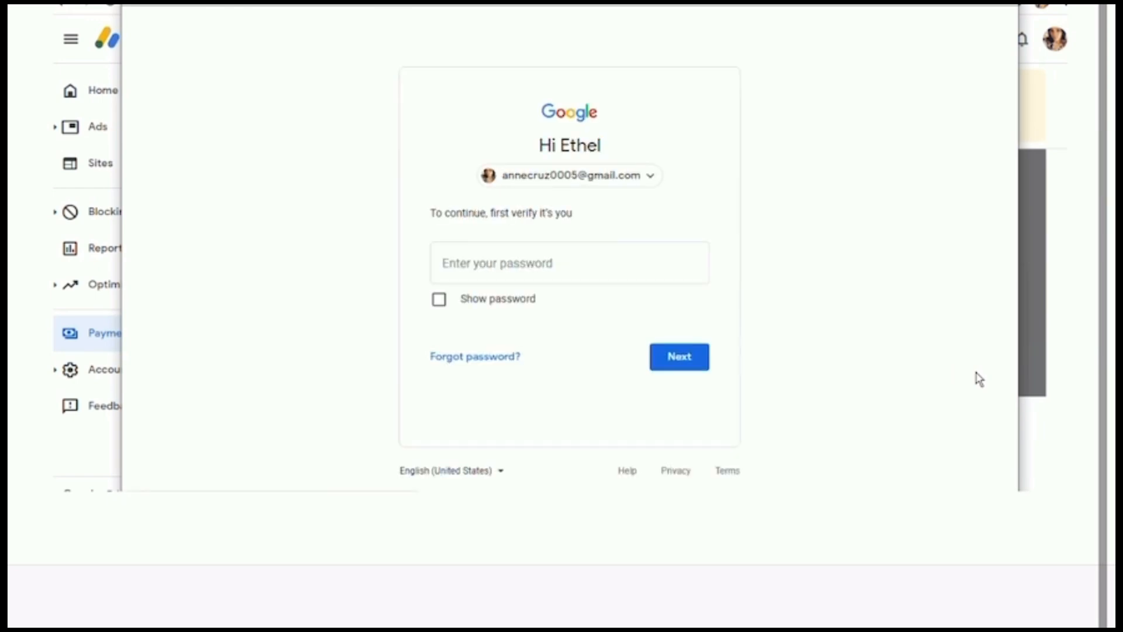
click(544, 246)
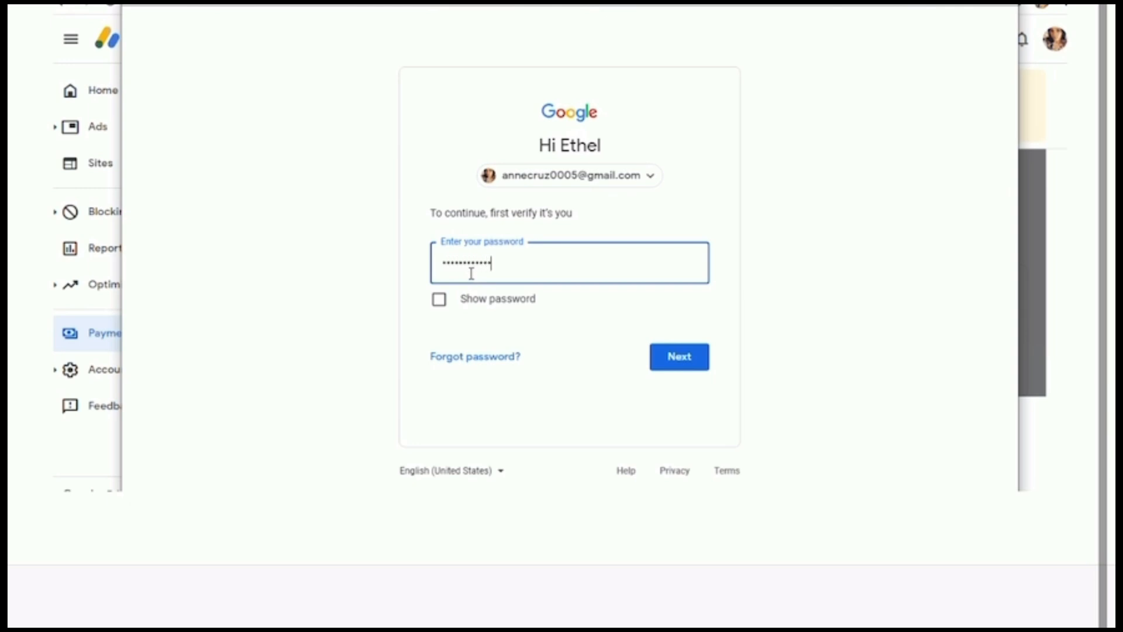
text(•)
key(Return)
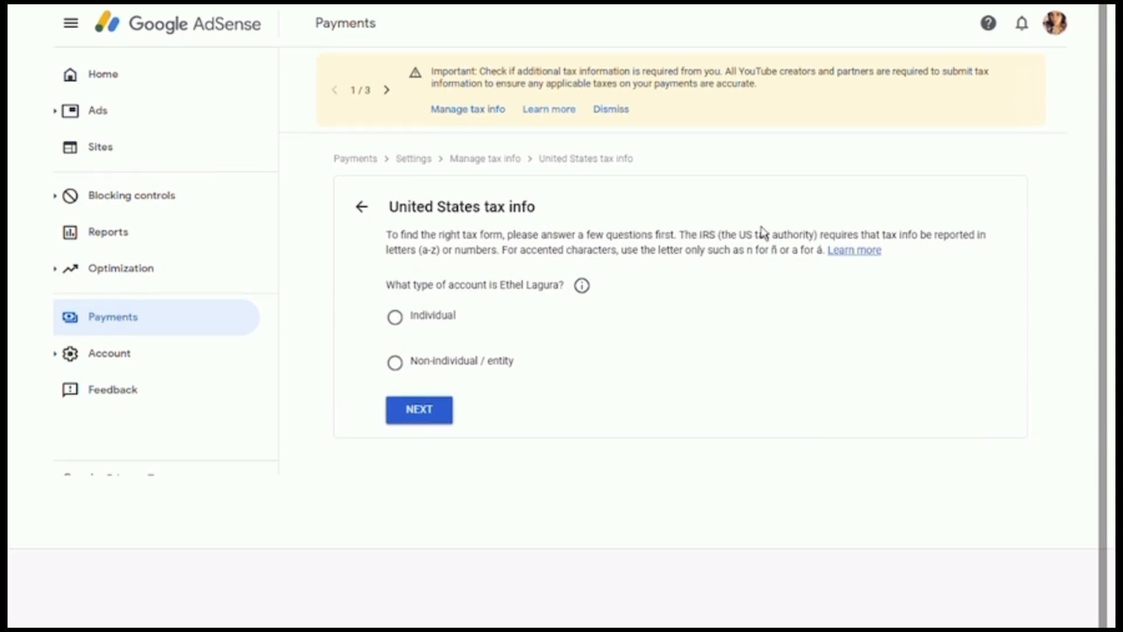
Step: Answer Individual and not a US citizen or resident, then choose and start the W-8BEN form
click(394, 317)
click(425, 406)
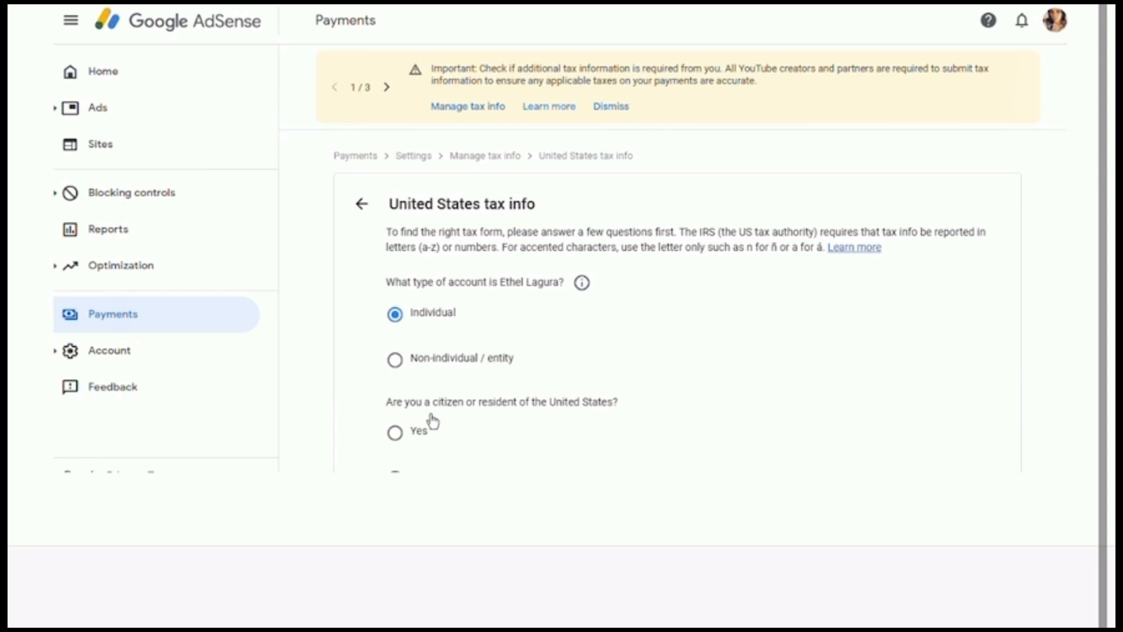
scroll(641, 342, down, 1)
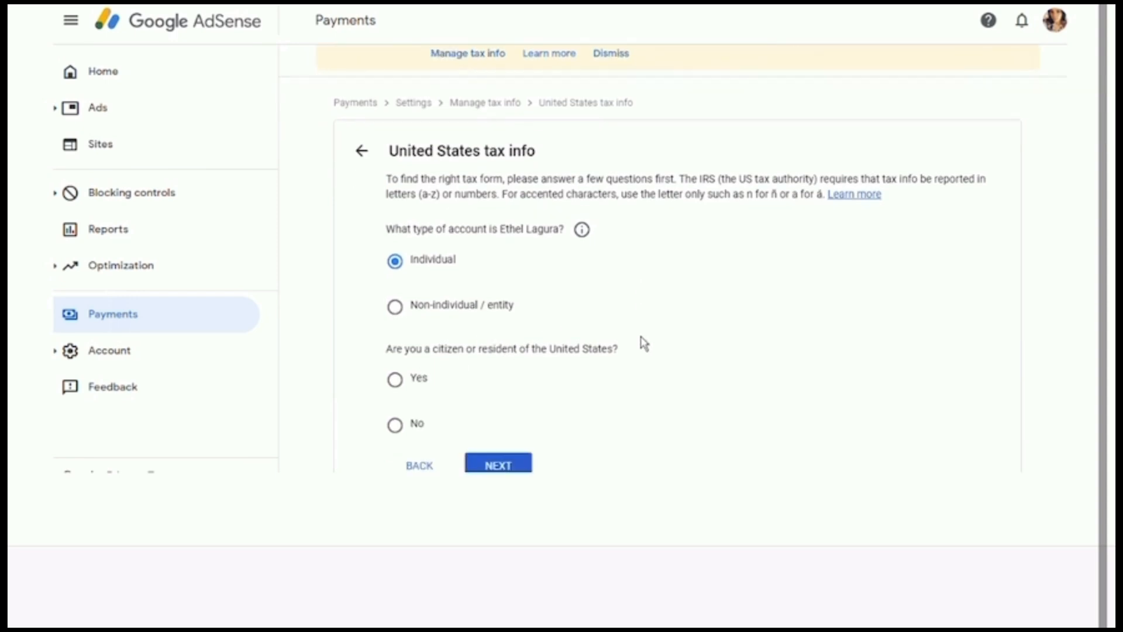
click(396, 425)
click(514, 464)
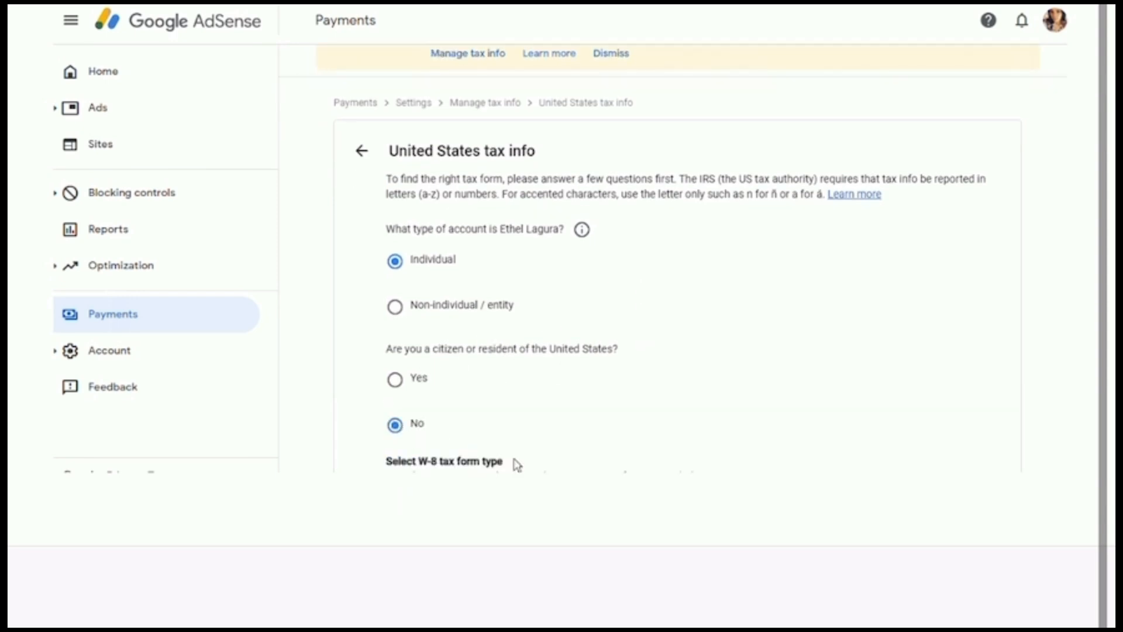
scroll(636, 298, down, 2)
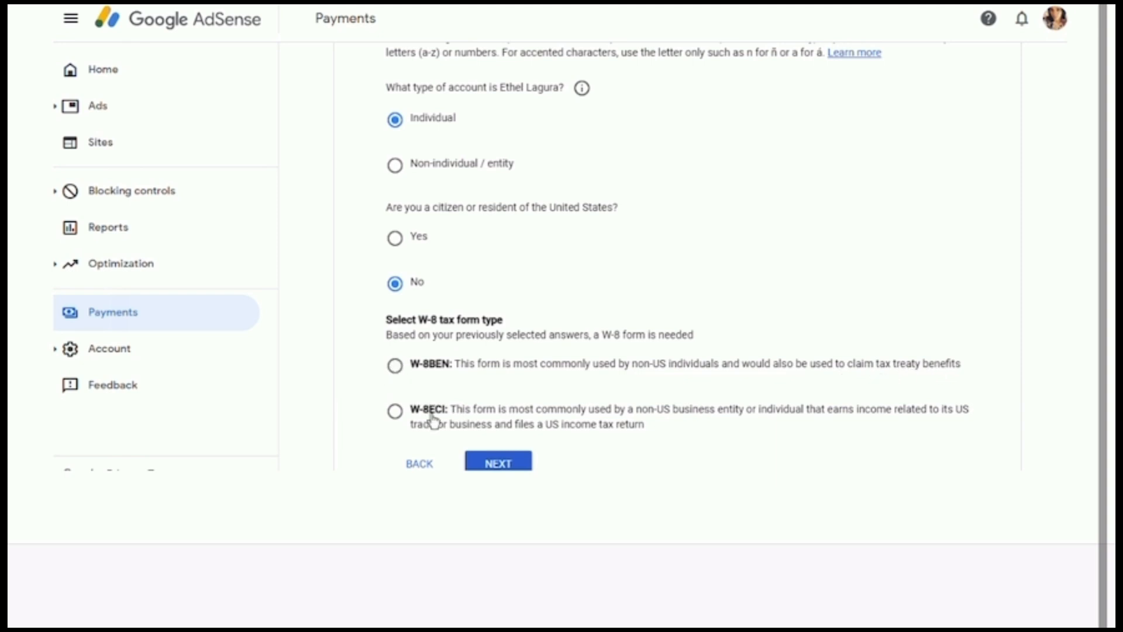
click(394, 366)
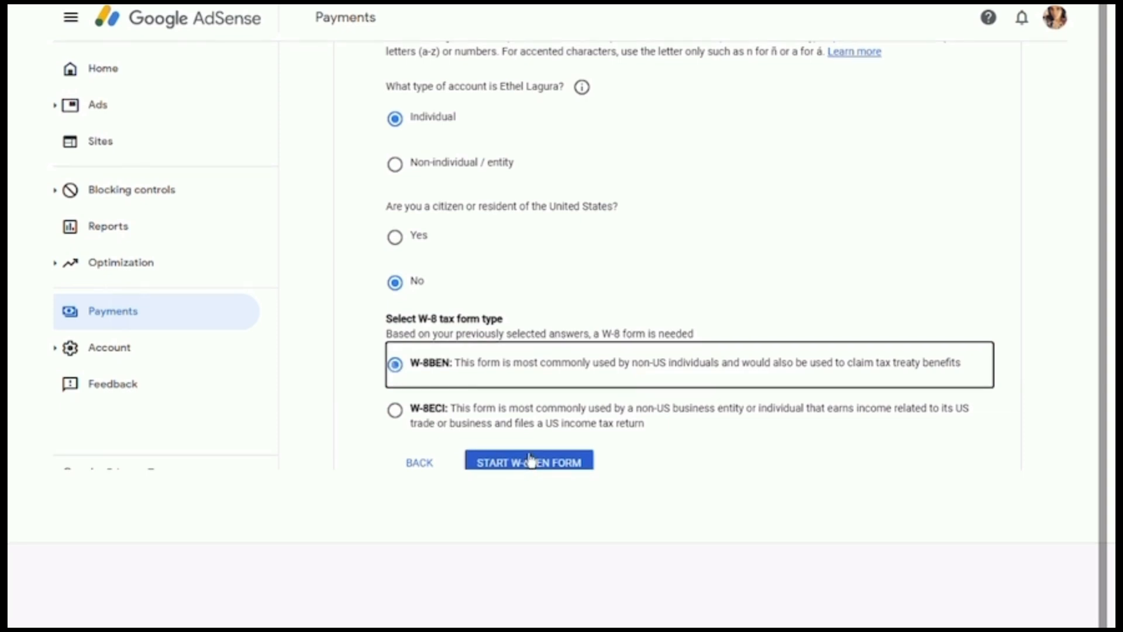
click(530, 460)
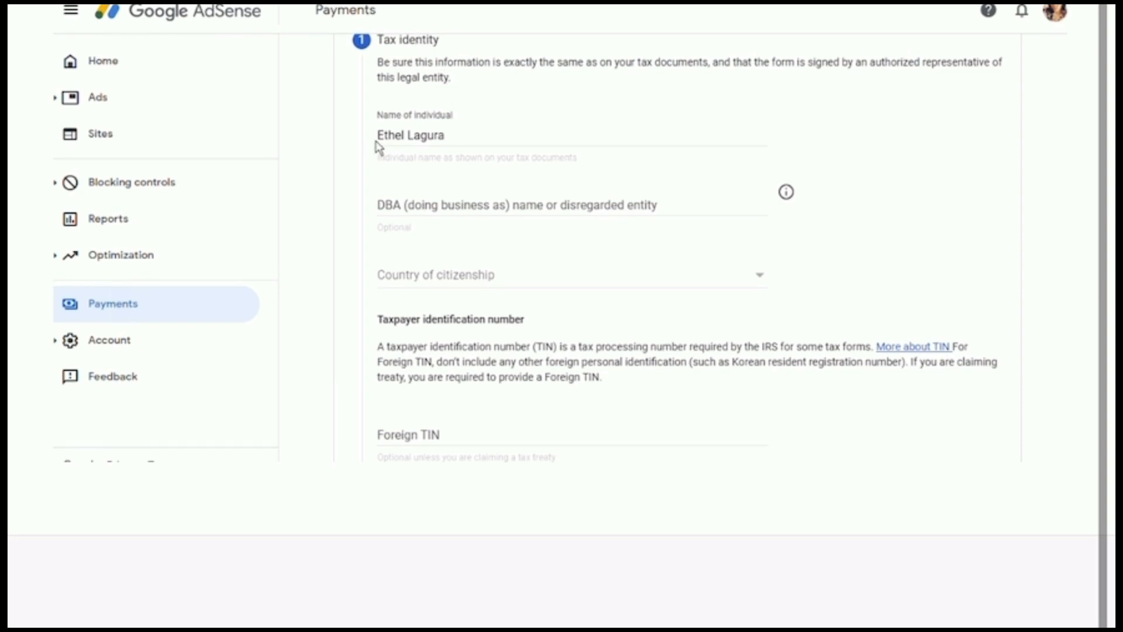
Step: Enter the DBA business name and set country of citizenship to United Kingdom
click(447, 209)
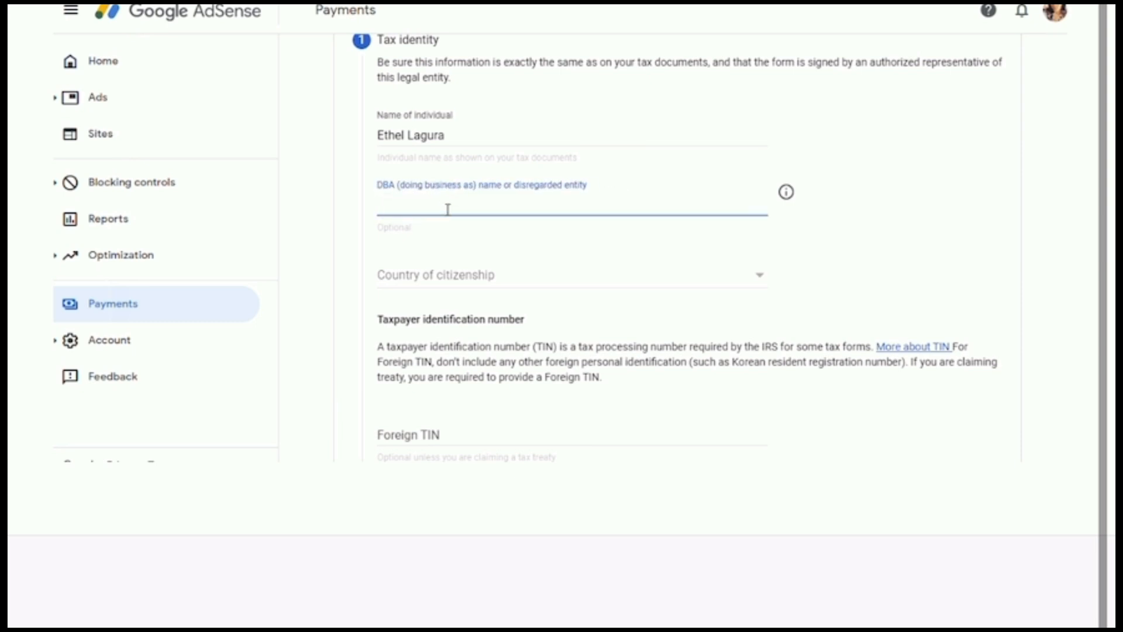
text(Ethel Lagura)
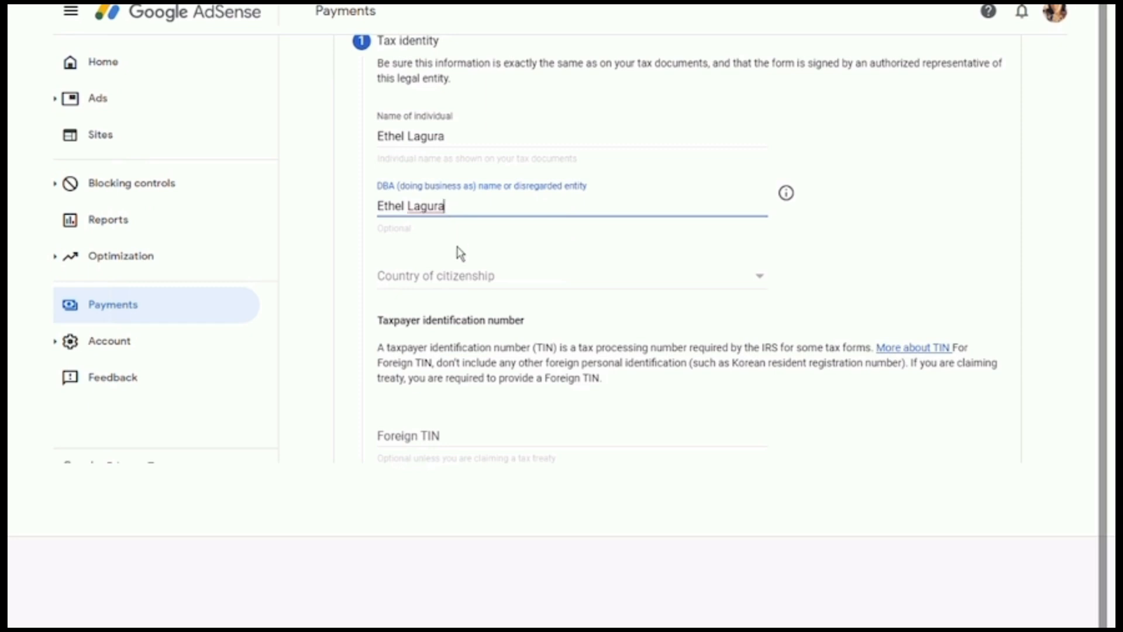
click(474, 283)
scroll(467, 269, down, 10)
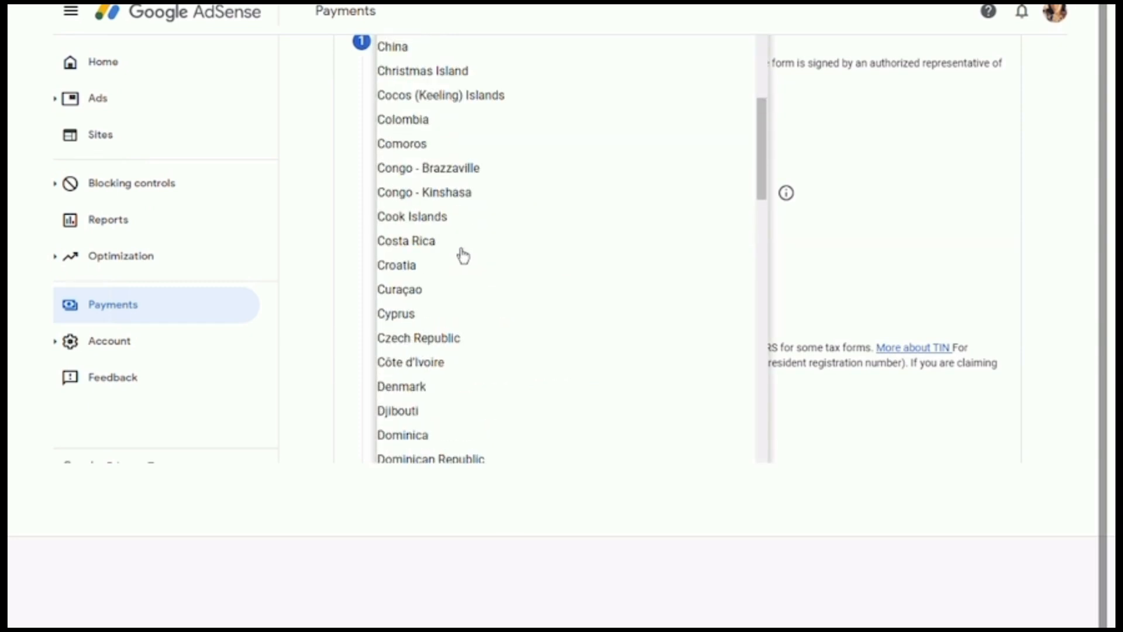
scroll(463, 255, down, 20)
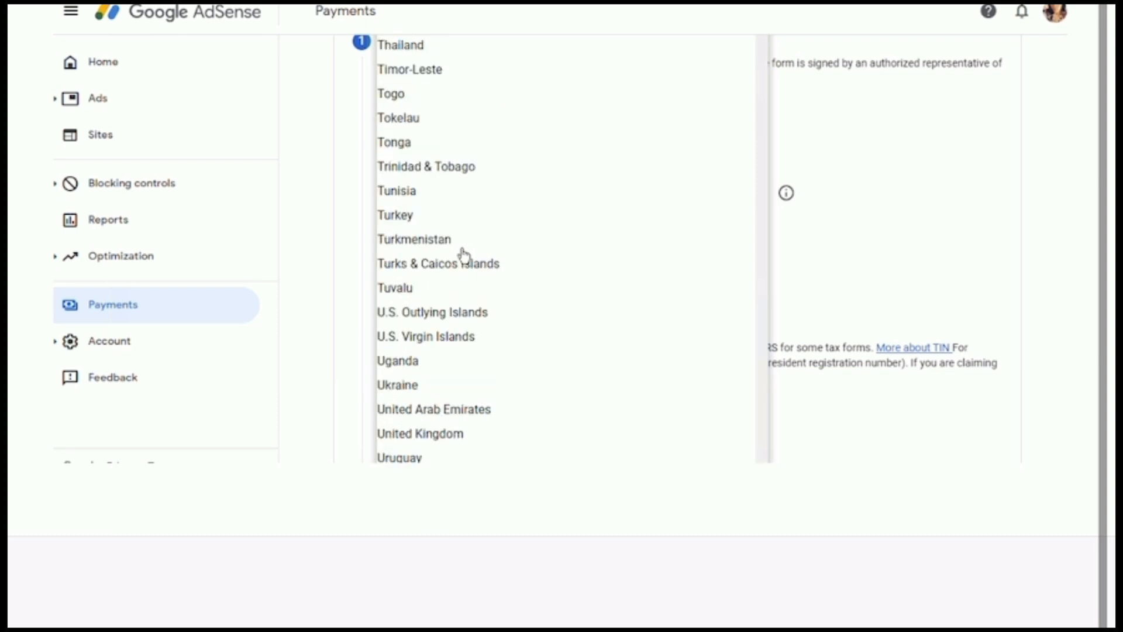
click(417, 436)
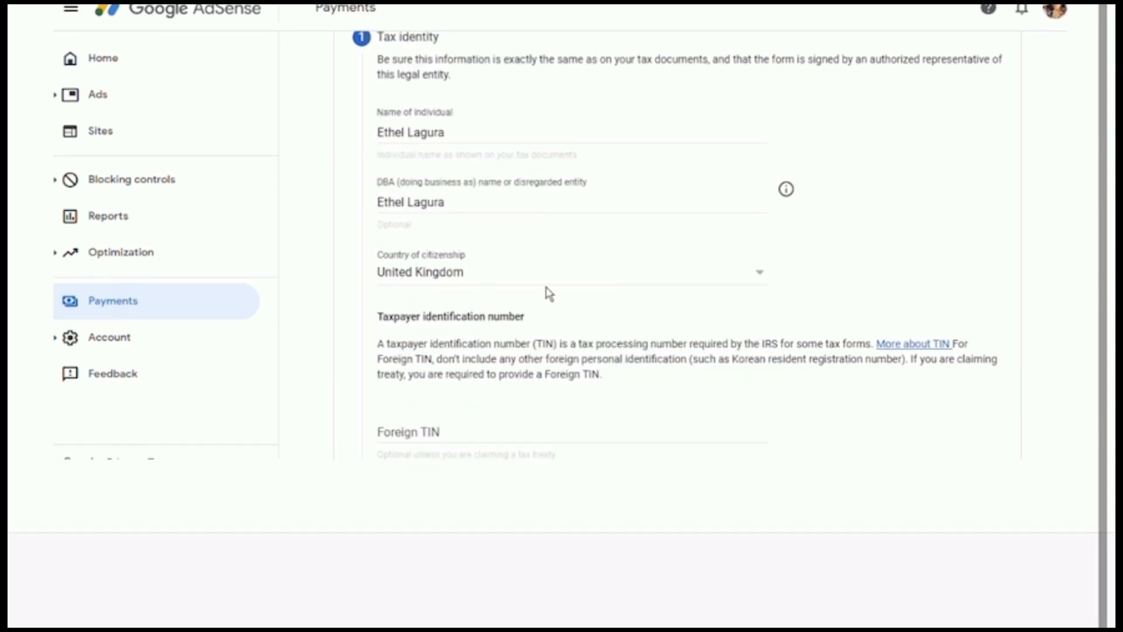
Step: Enter the foreign tax identification number and continue to the address step
scroll(548, 293, down, 4)
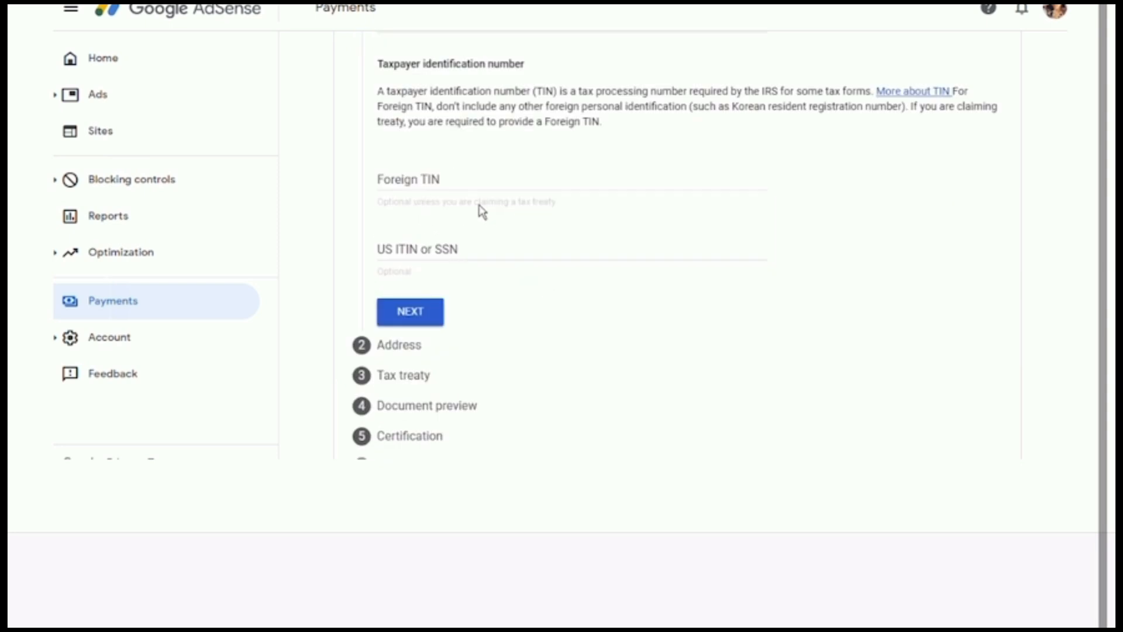
click(396, 179)
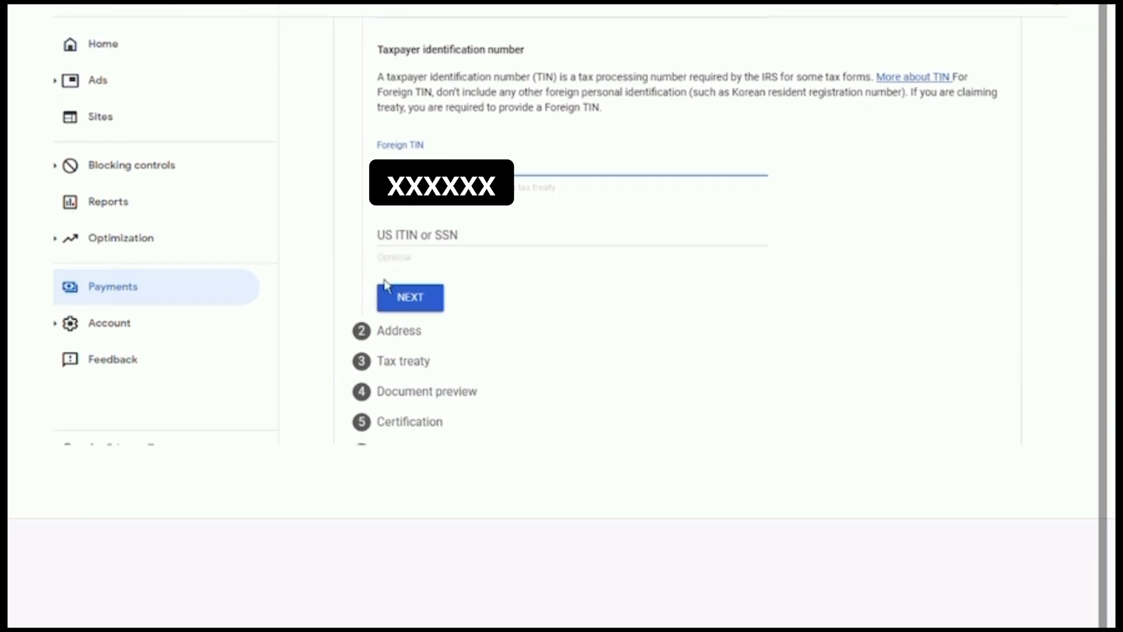
click(405, 302)
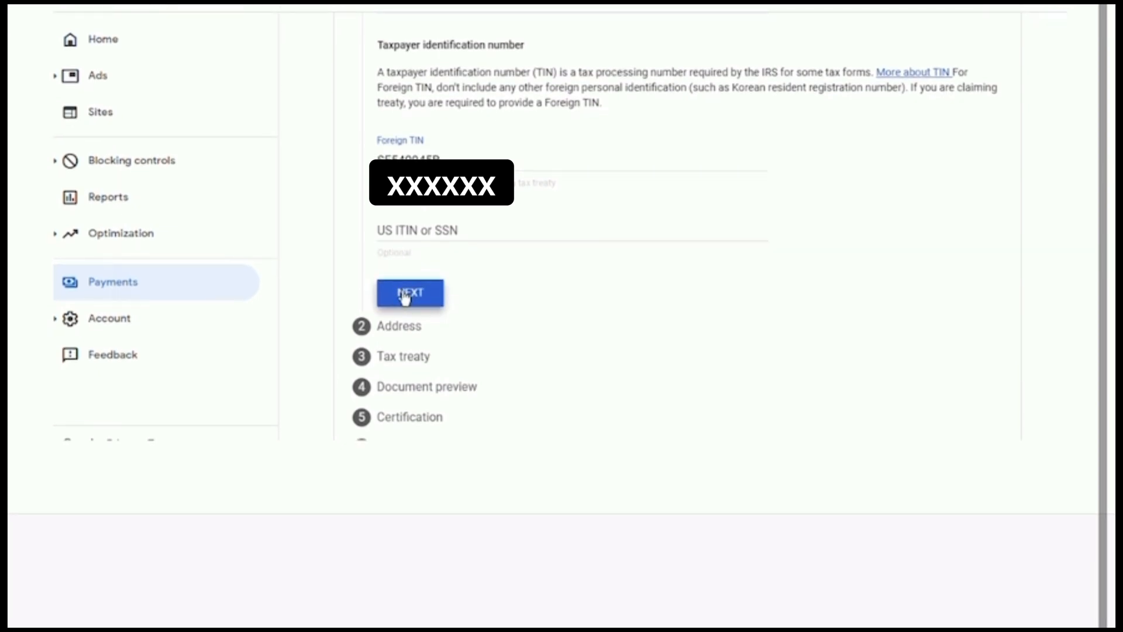
Step: Autofill the UK permanent residence address, mark the mailing address as the same, and continue
scroll(465, 192, down, 3)
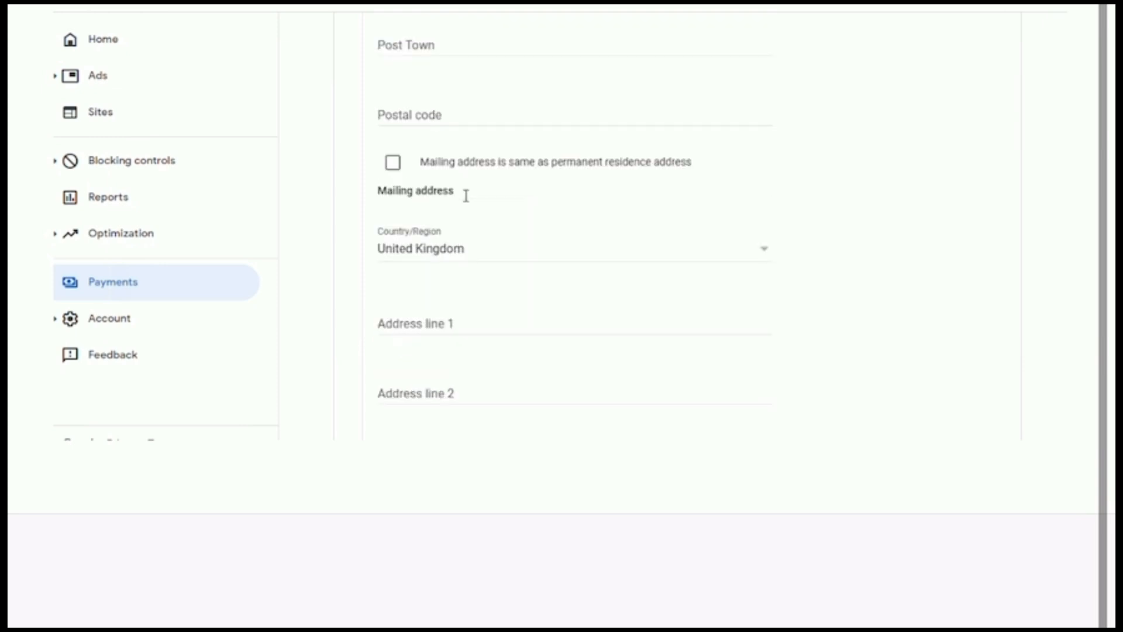
scroll(465, 197, up, 6)
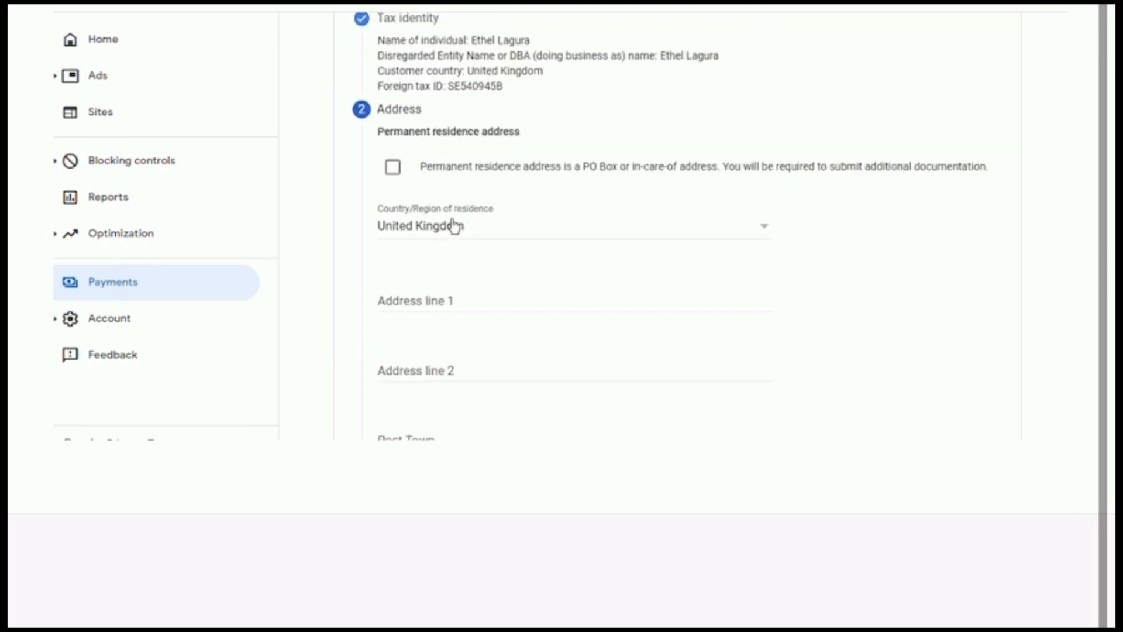
click(441, 300)
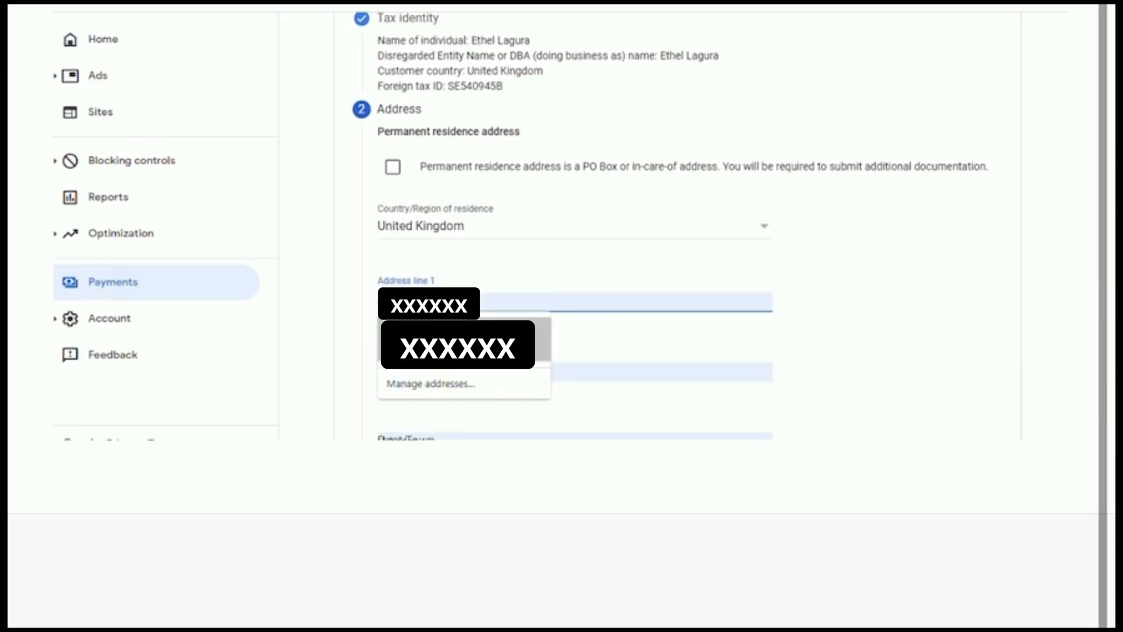
click(503, 342)
scroll(556, 294, down, 4)
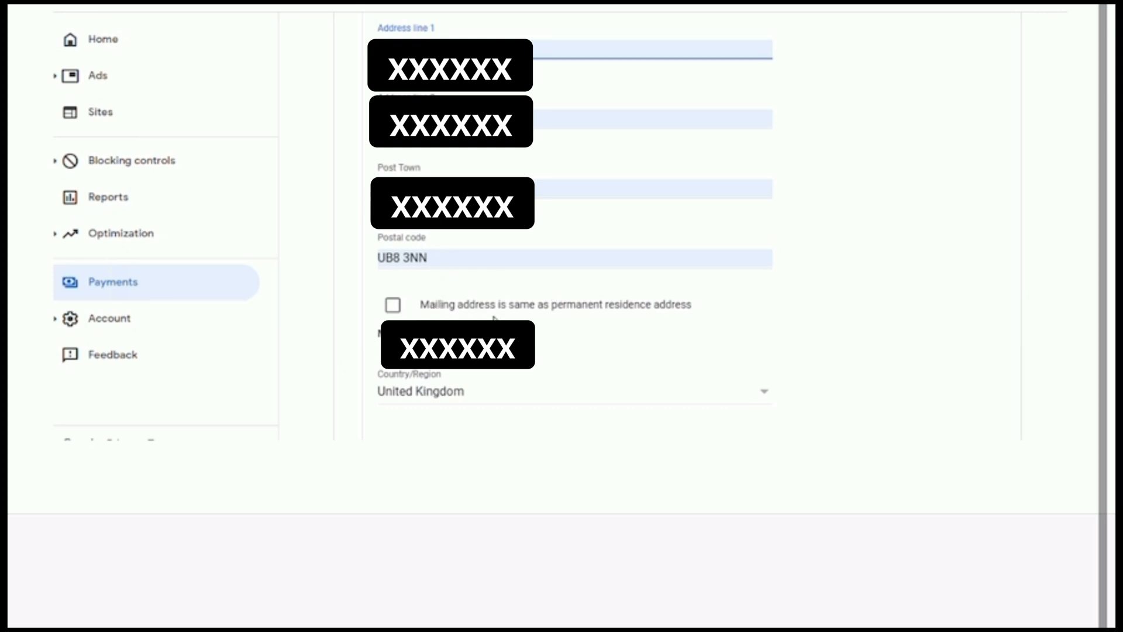
scroll(495, 319, down, 4)
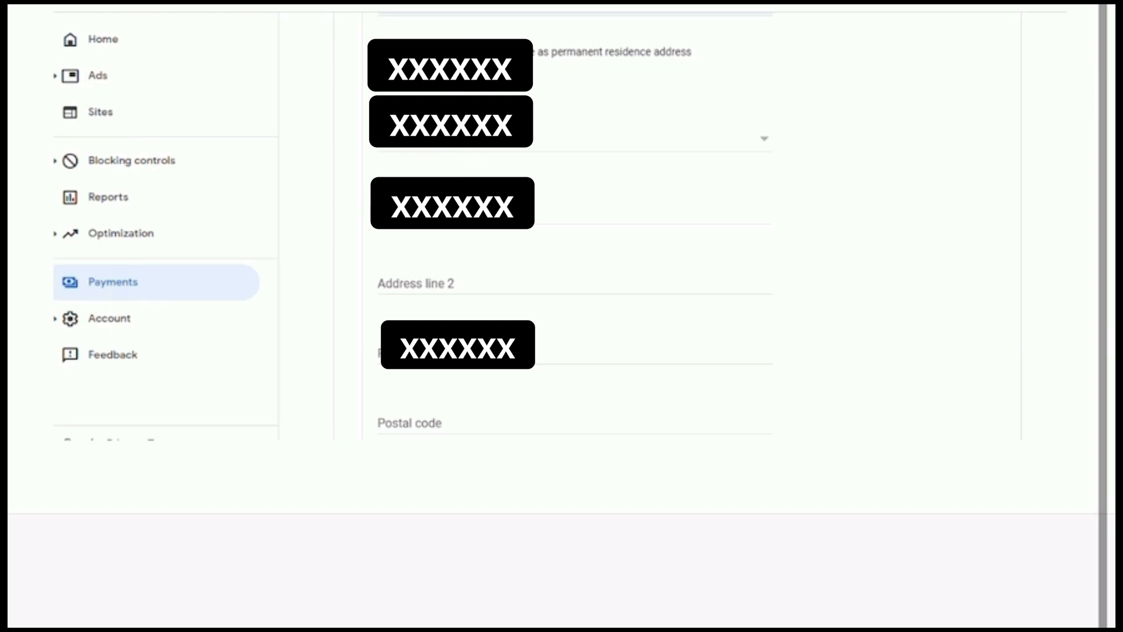
click(393, 51)
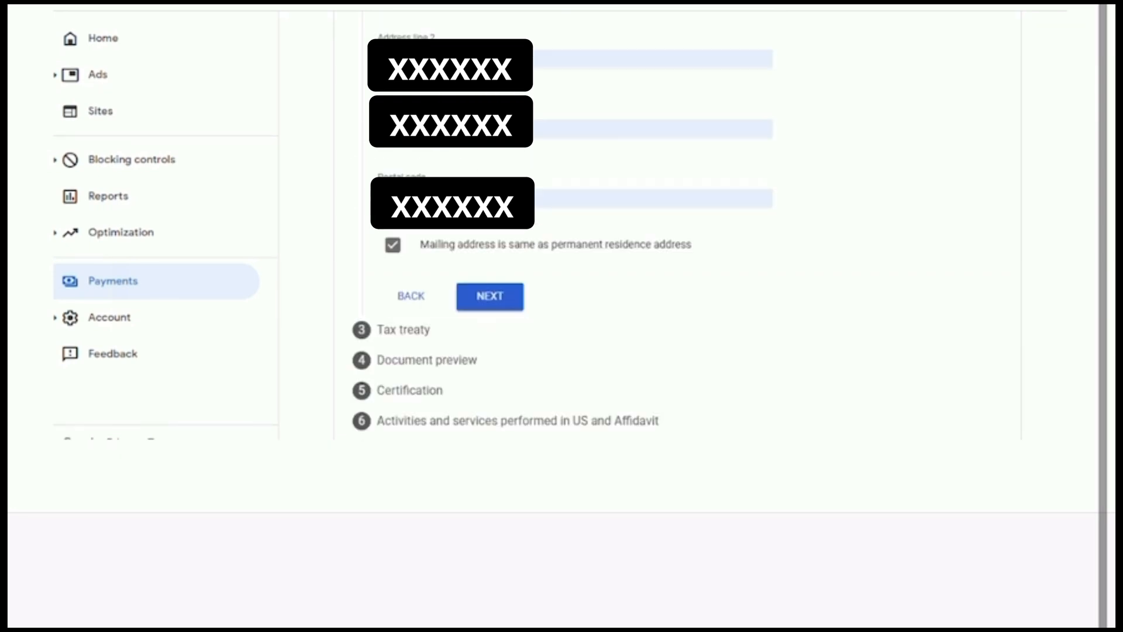
click(492, 300)
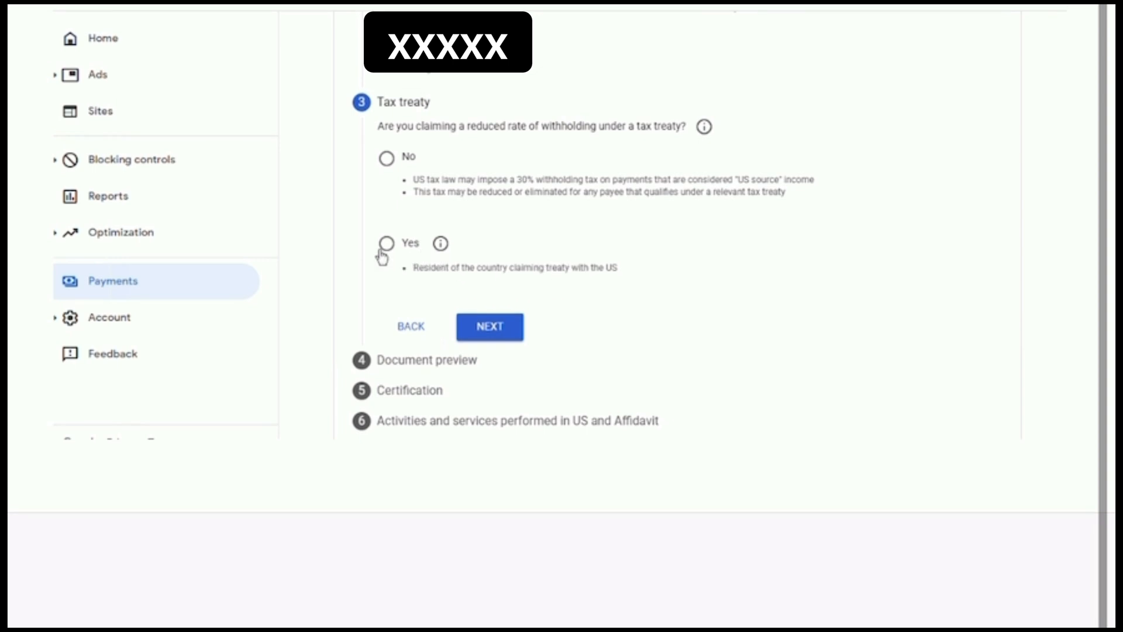
Step: Answer Yes to claiming a reduced treaty rate and tick residence in a US treaty country
click(441, 244)
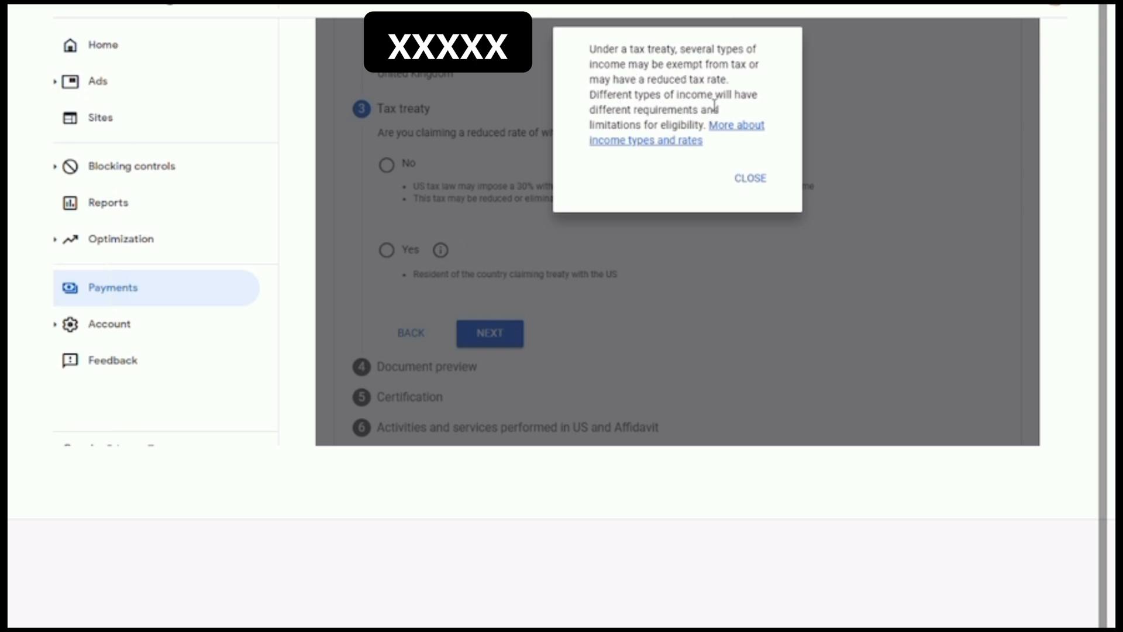
click(753, 178)
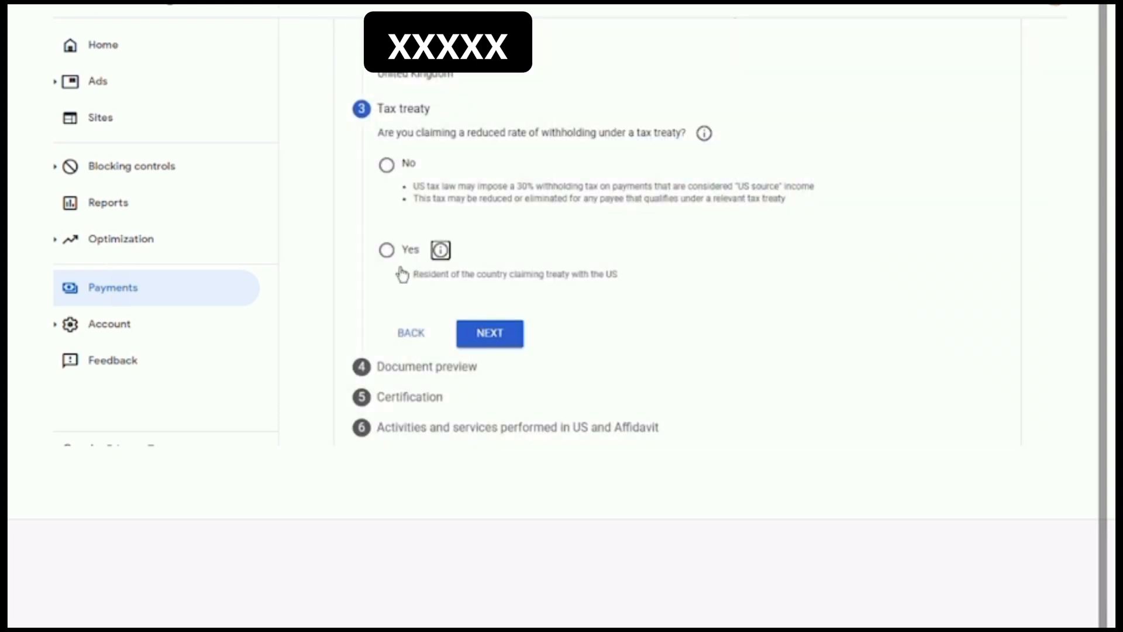
click(387, 251)
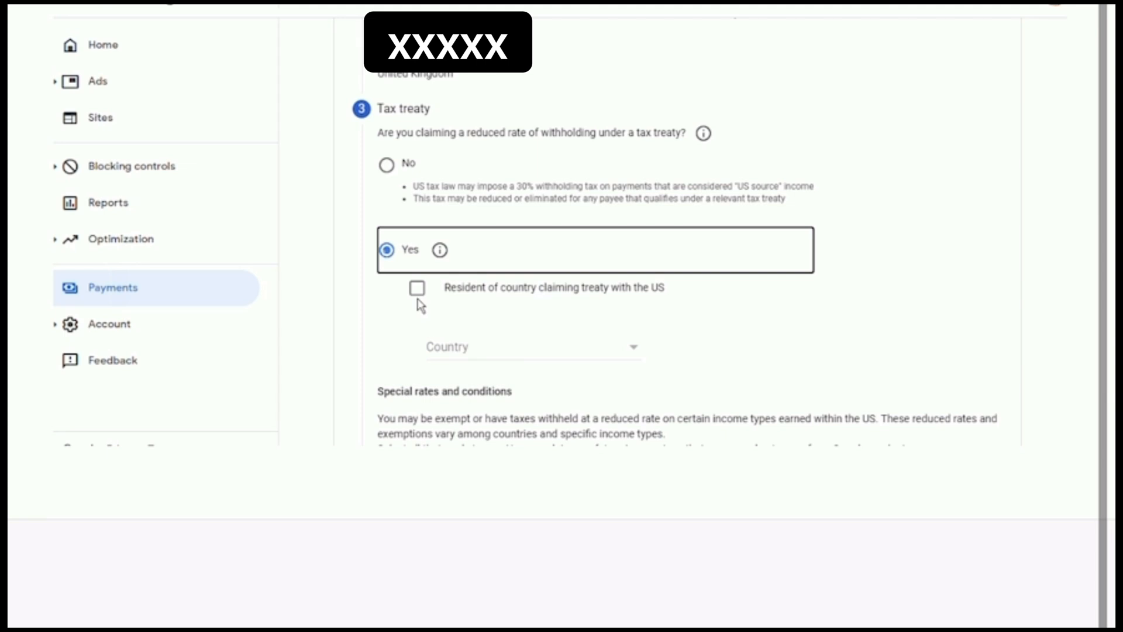
click(419, 290)
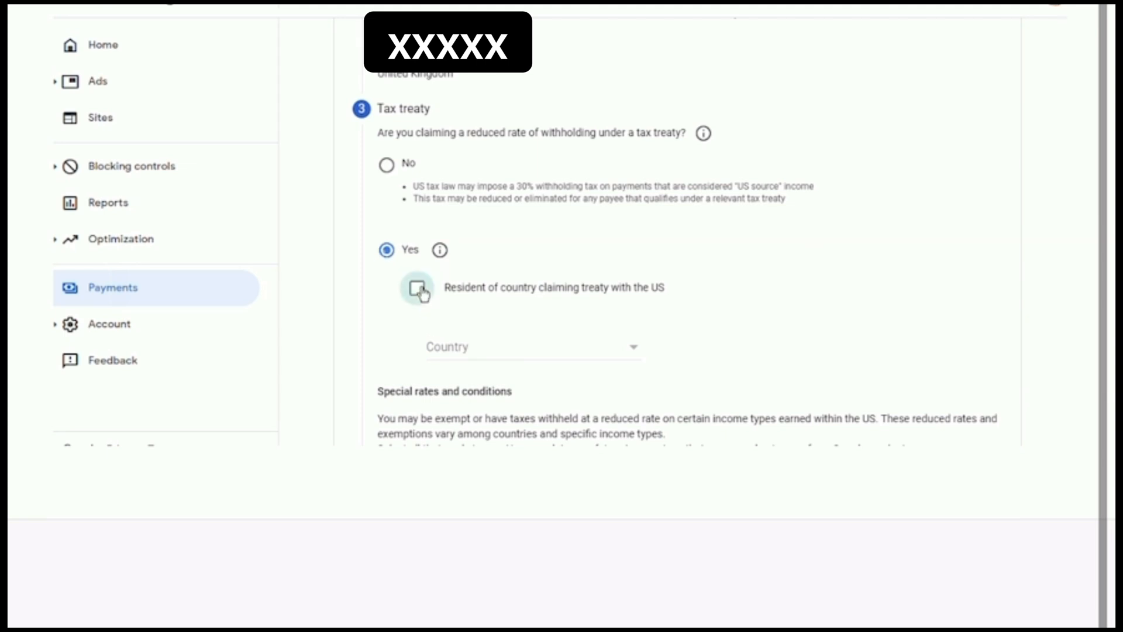
Step: Pick United Kingdom from the Tax treaty Country list
click(640, 350)
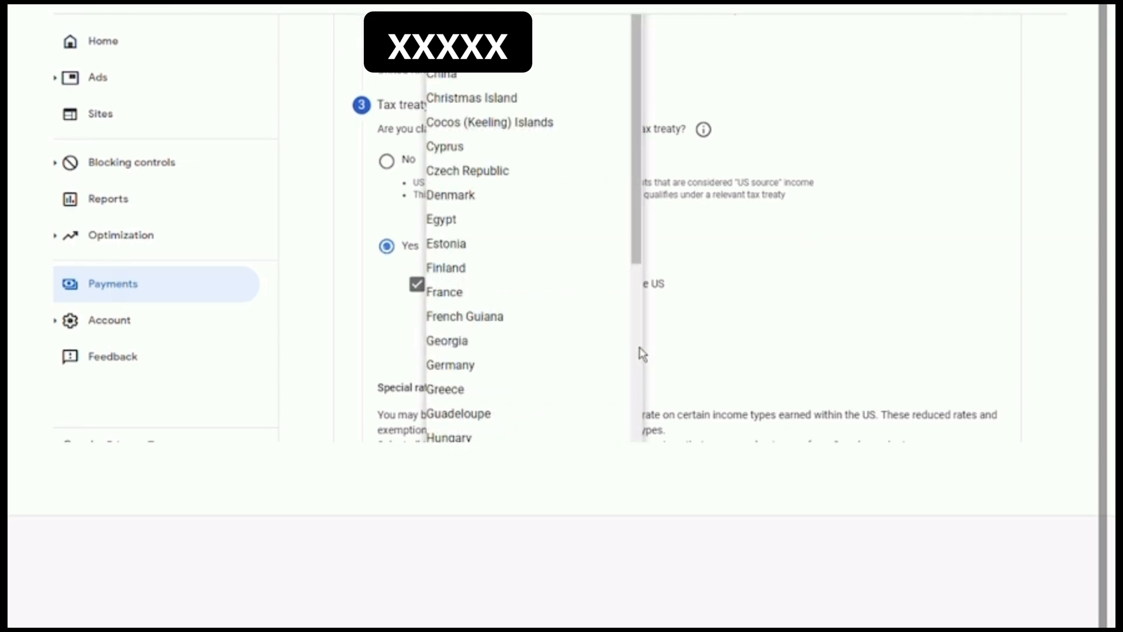
scroll(547, 296, down, 10)
scroll(546, 296, up, 10)
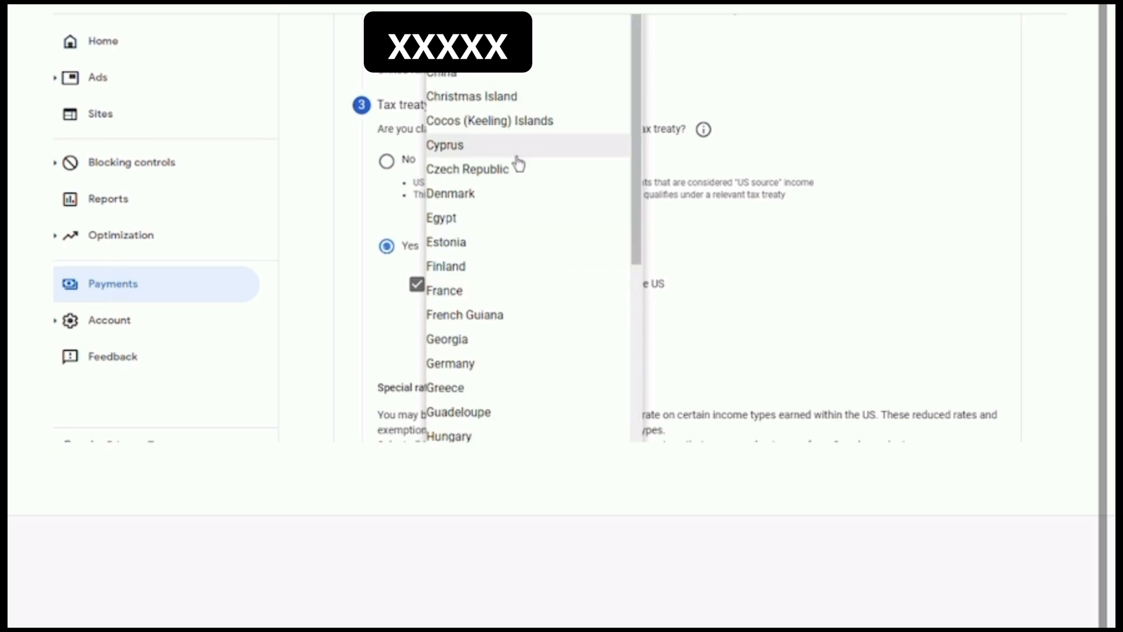
scroll(521, 175, up, 5)
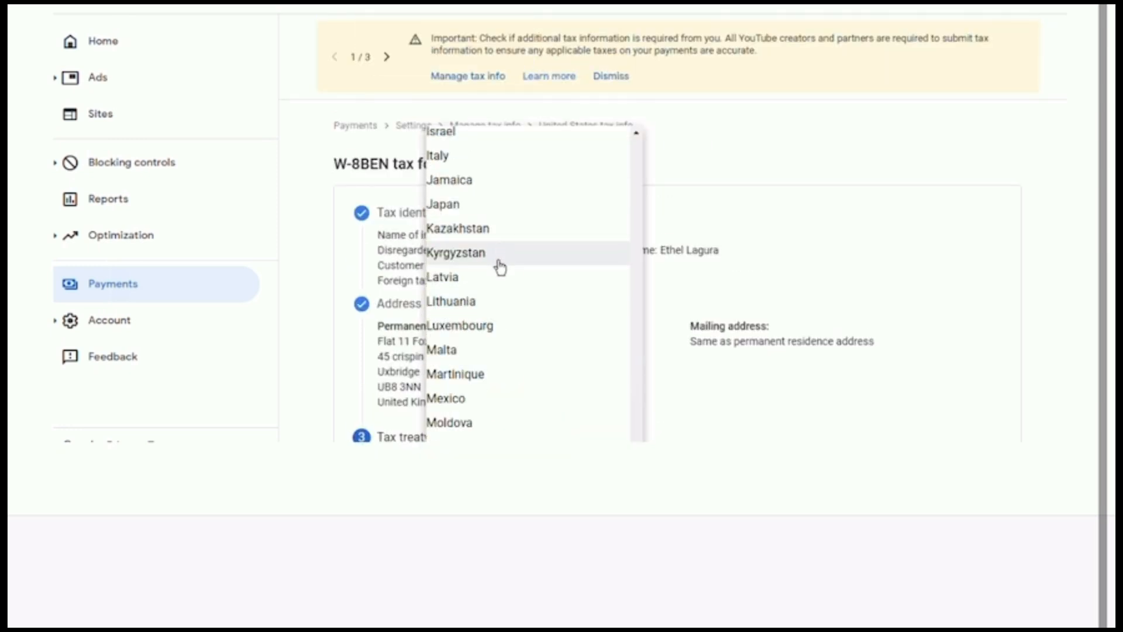
scroll(500, 264, down, 2)
scroll(512, 309, down, 5)
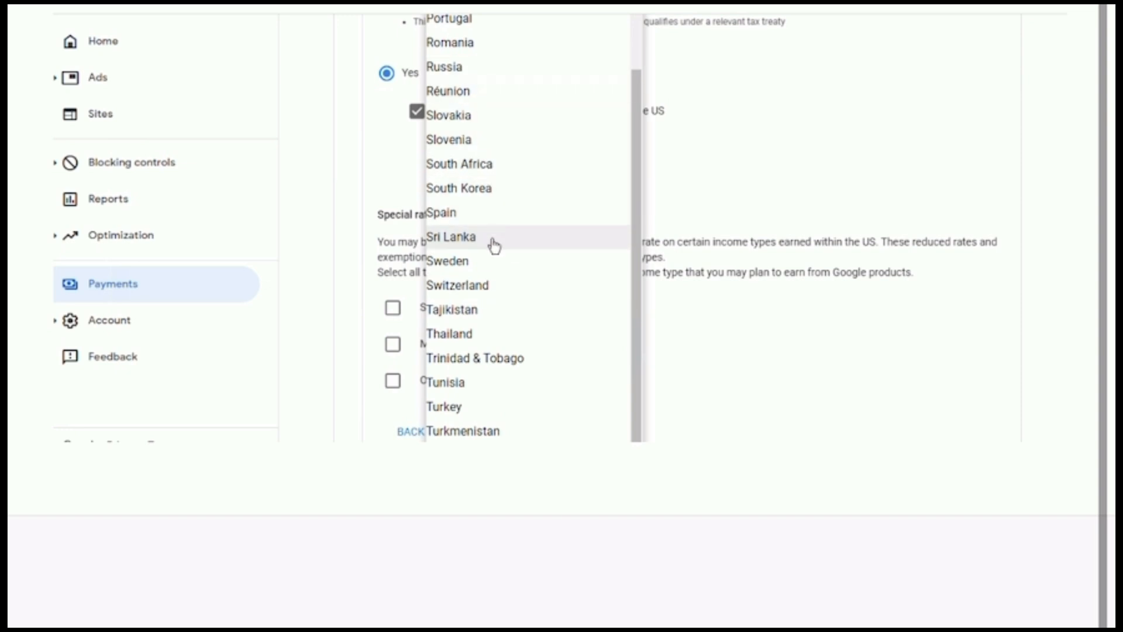
scroll(493, 246, down, 2)
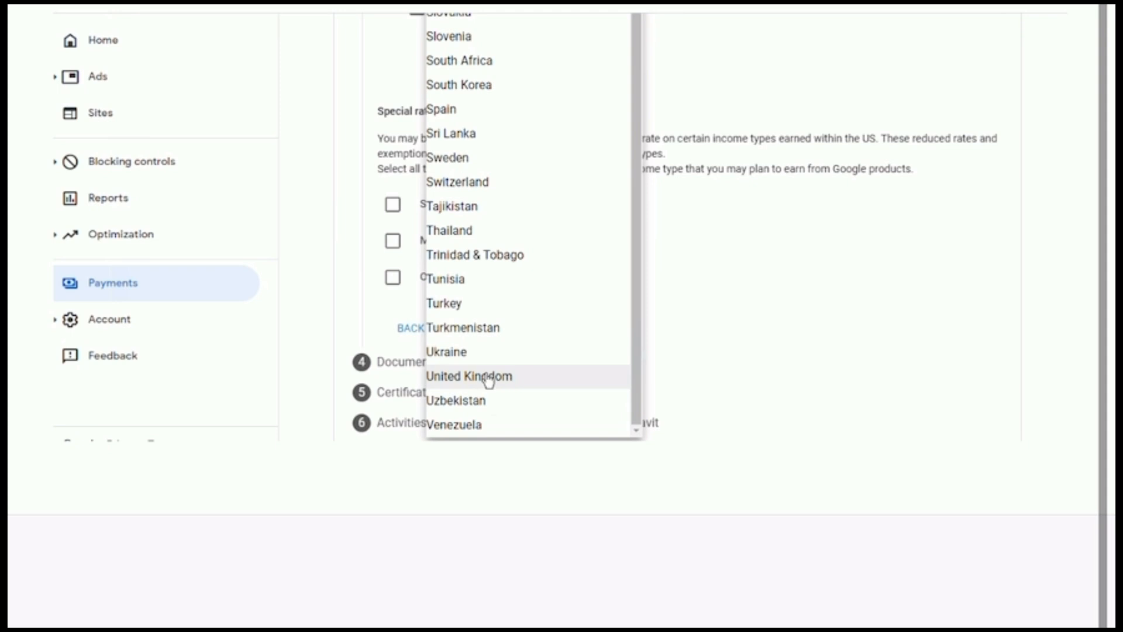
scroll(489, 117, up, 10)
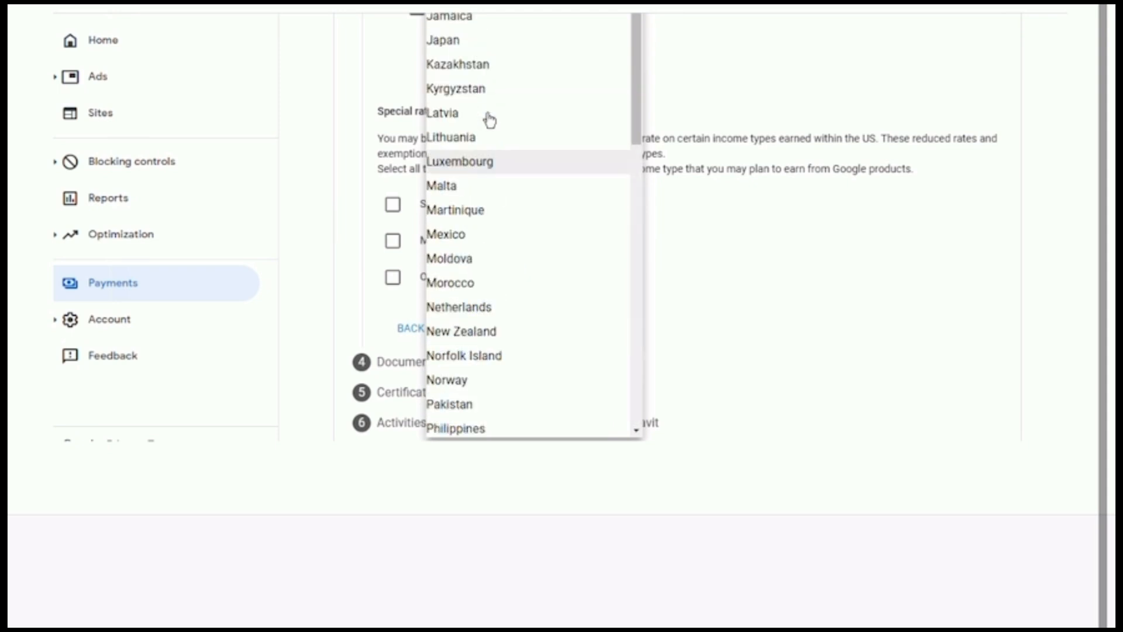
scroll(489, 119, up, 4)
scroll(489, 123, up, 4)
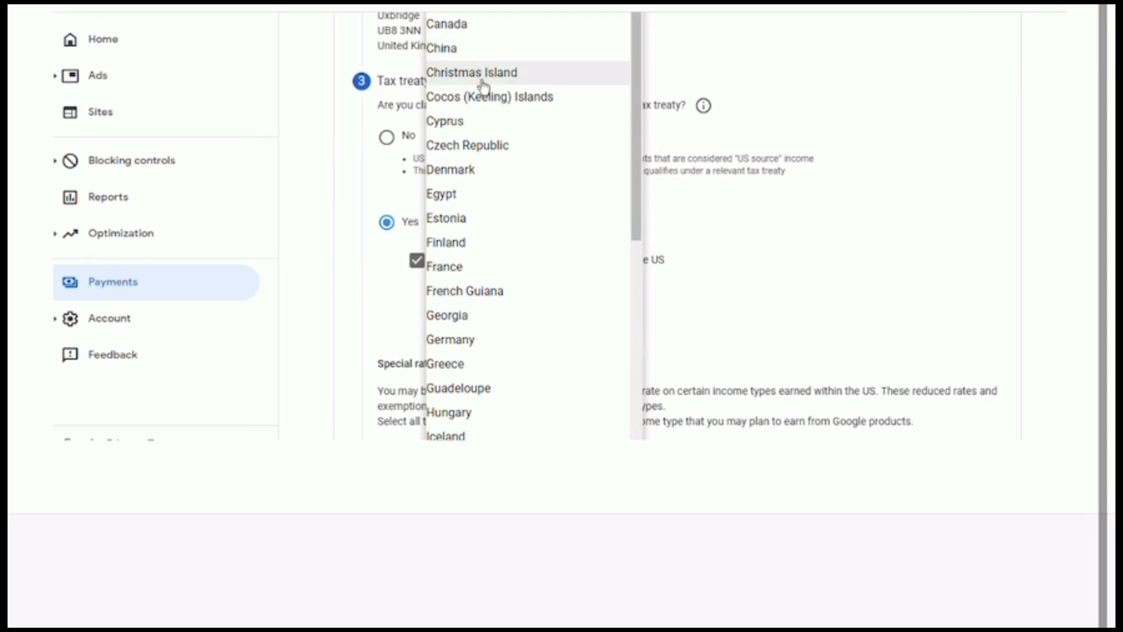
scroll(487, 117, up, 4)
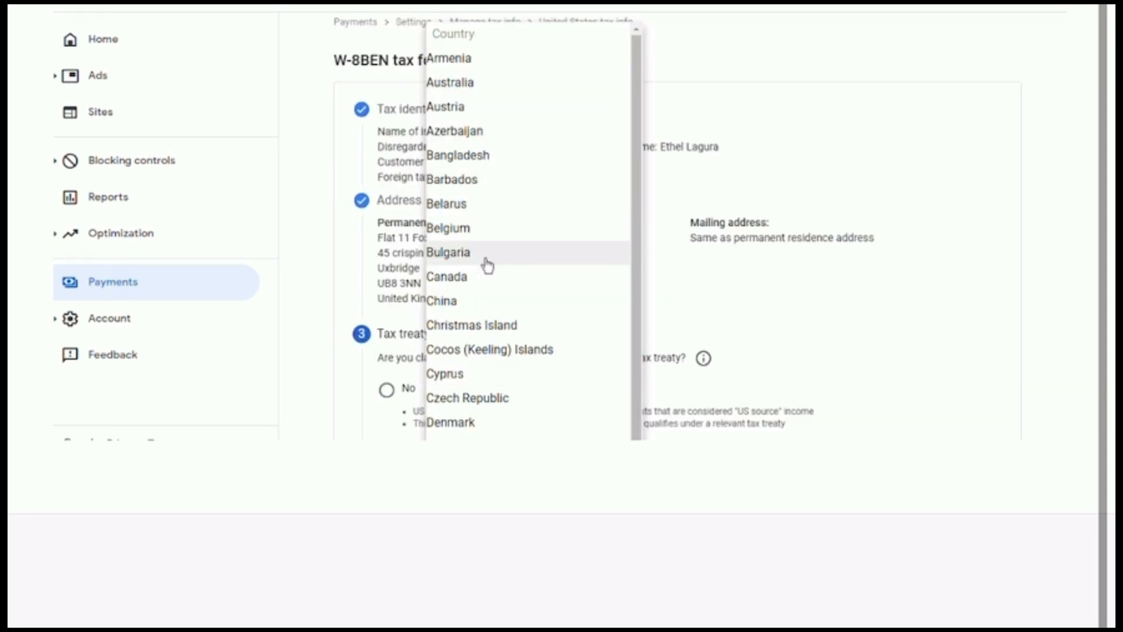
scroll(490, 296, down, 4)
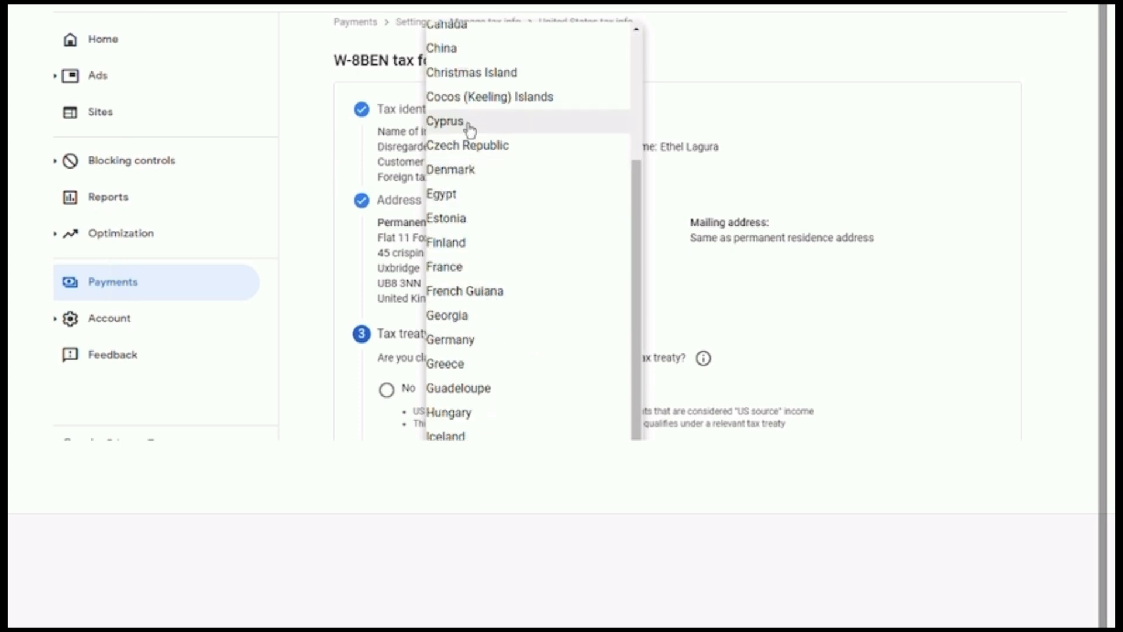
scroll(467, 316, down, 1)
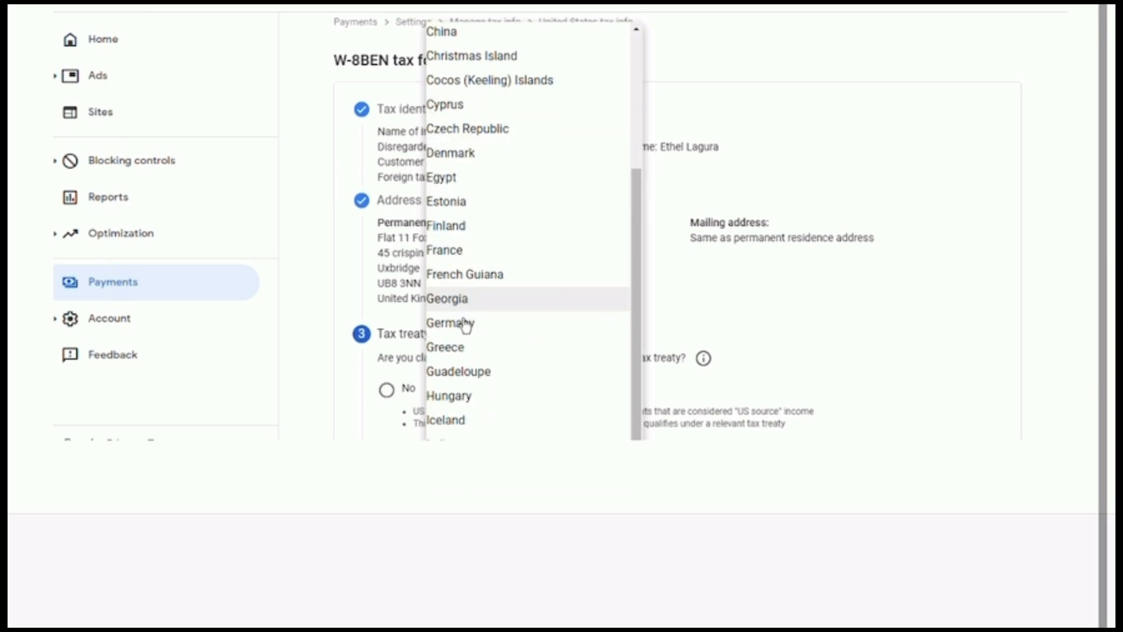
scroll(466, 325, down, 9)
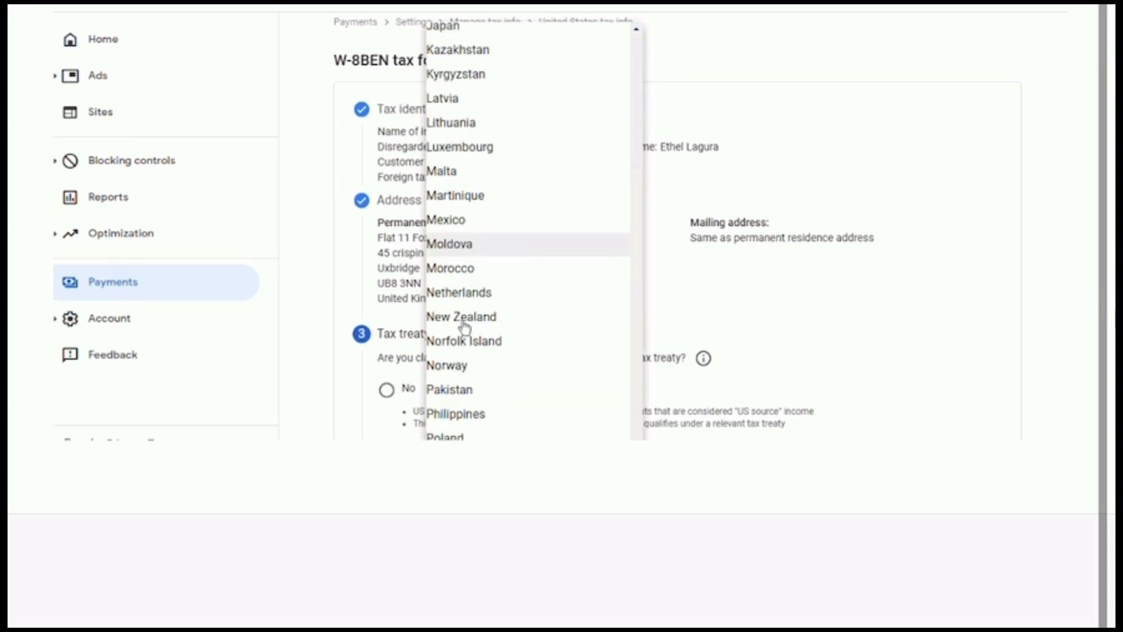
scroll(465, 325, down, 1)
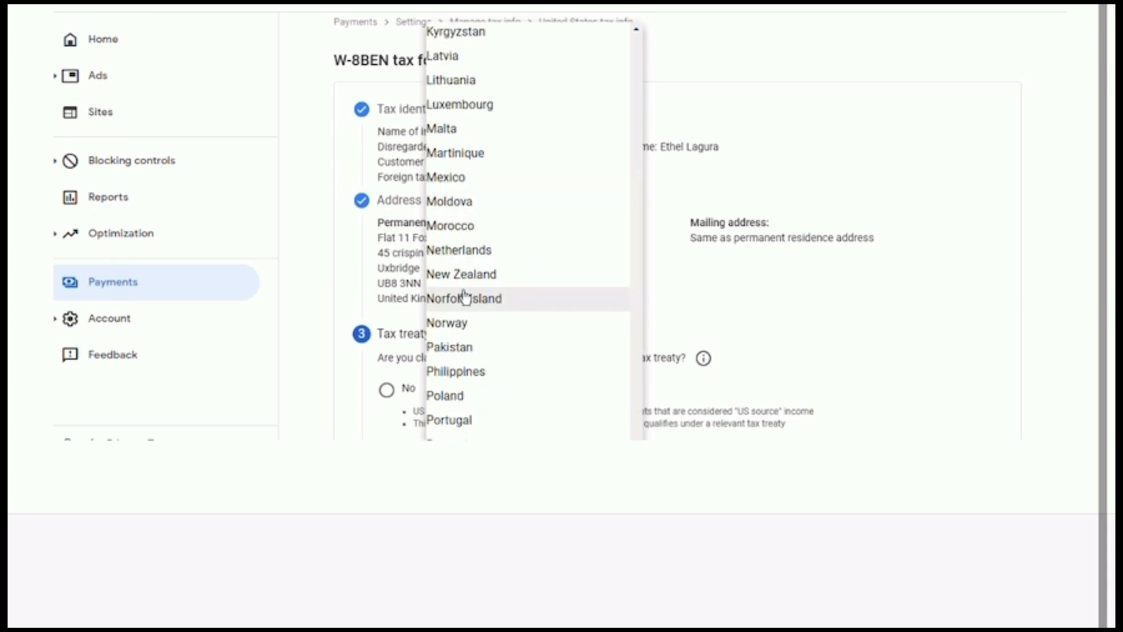
scroll(466, 333, down, 5)
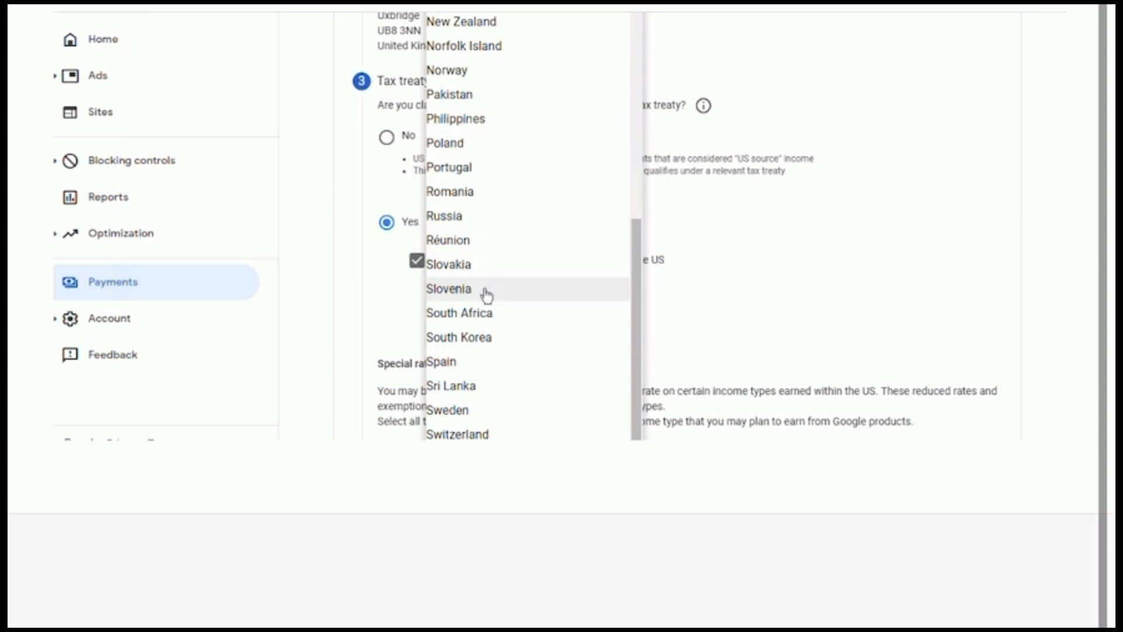
scroll(483, 292, down, 5)
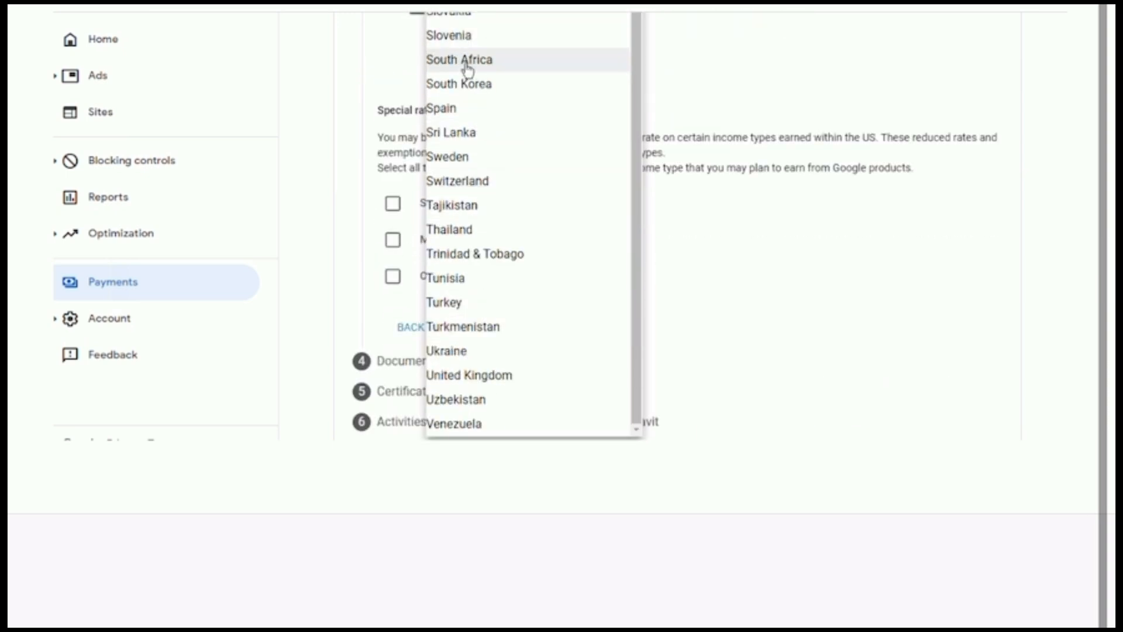
scroll(472, 148, up, 5)
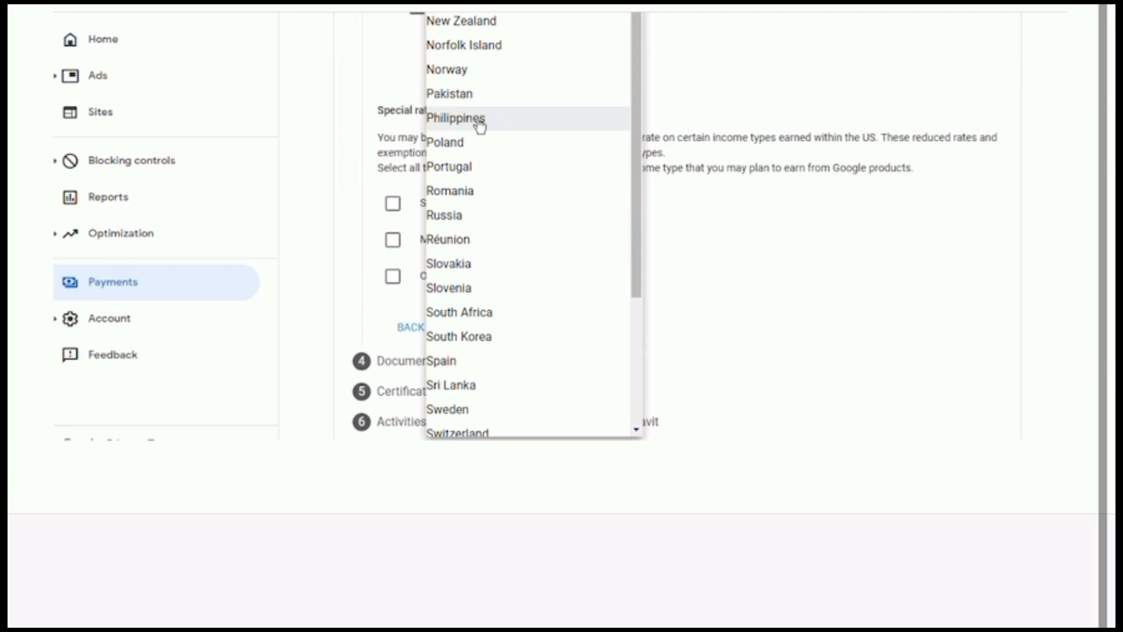
scroll(493, 217, down, 5)
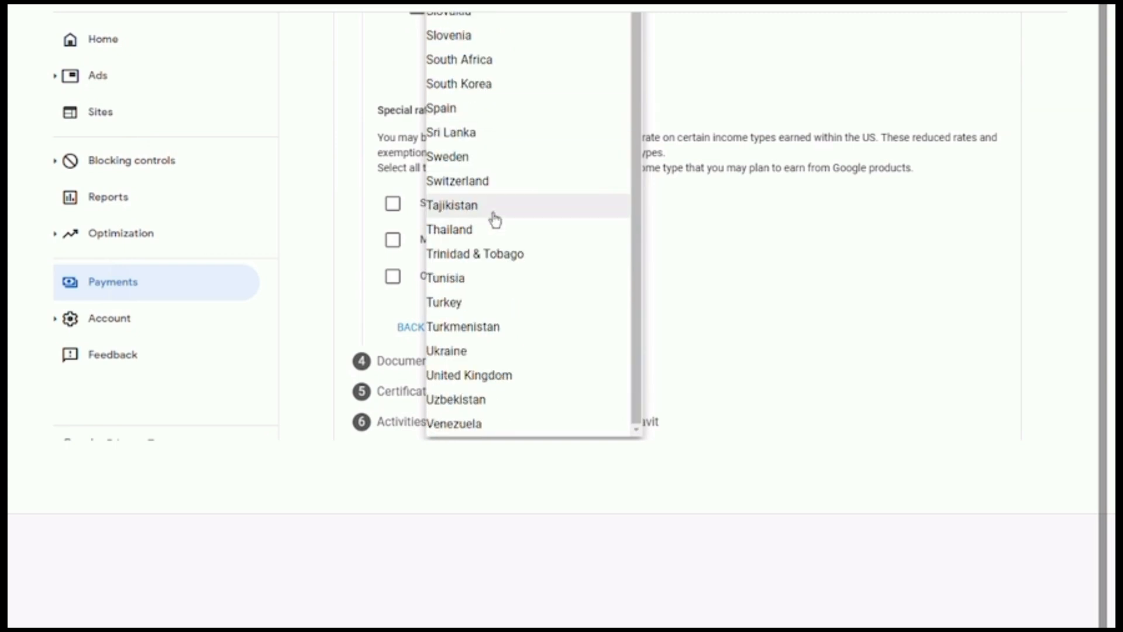
click(480, 378)
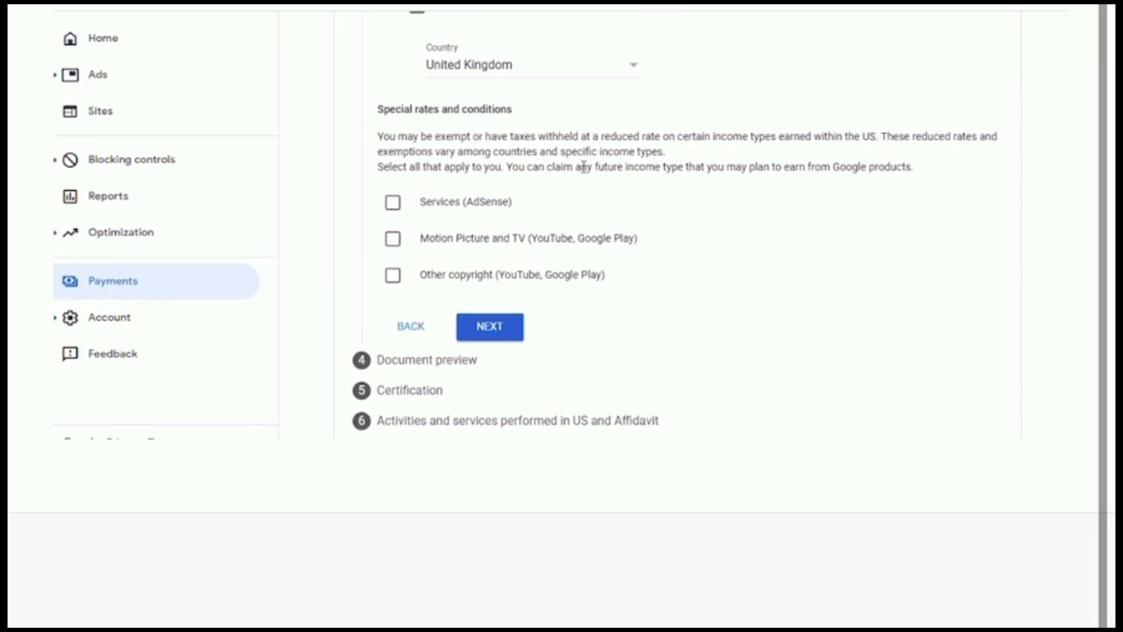
Step: Claim Services (AdSense) under Article 7, paragraph 1 at 0% and confirm meeting the treaty terms
click(391, 206)
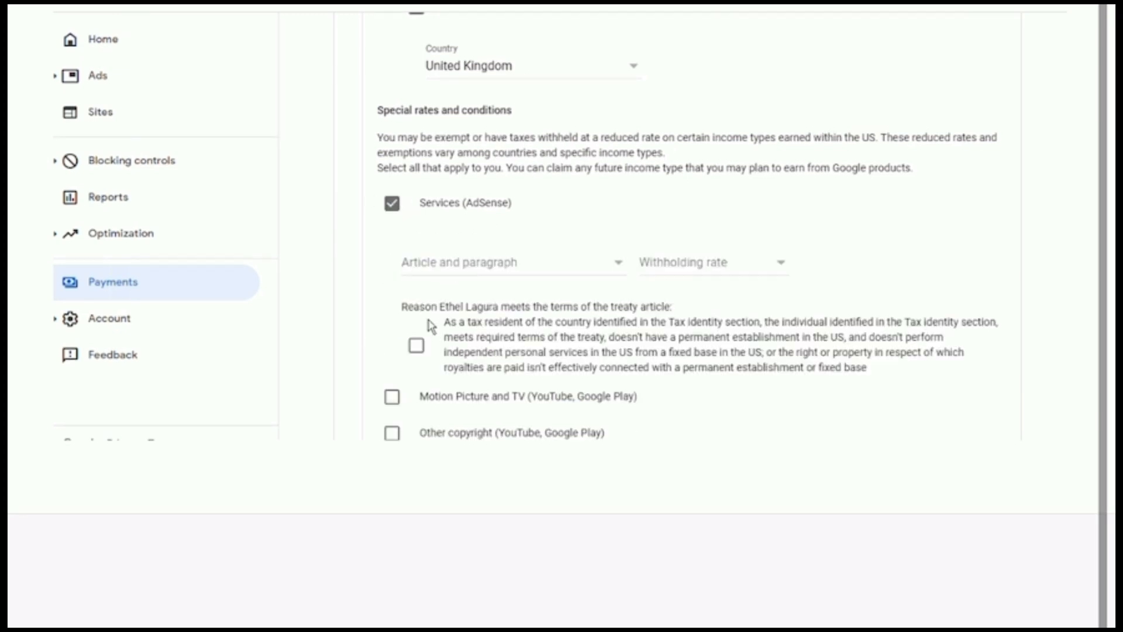
click(571, 263)
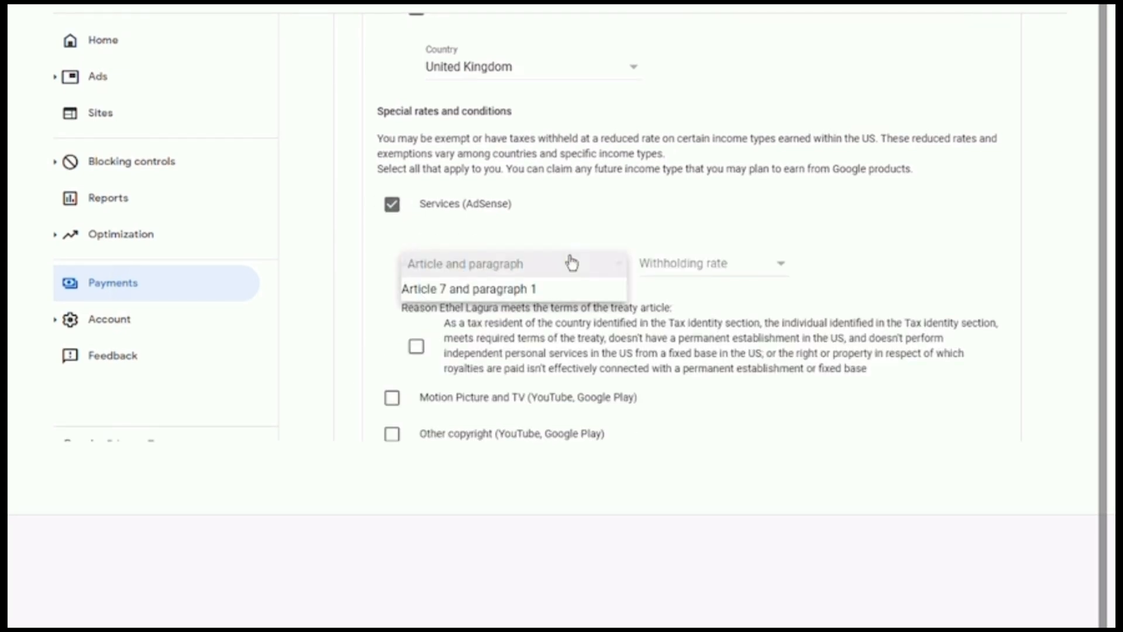
click(530, 289)
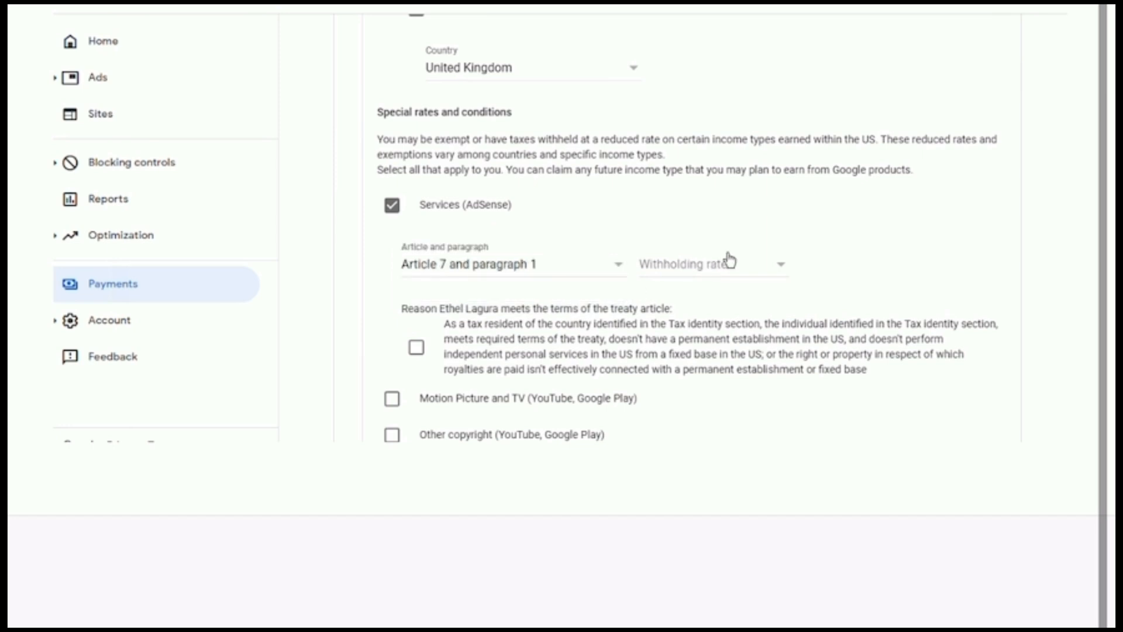
click(727, 261)
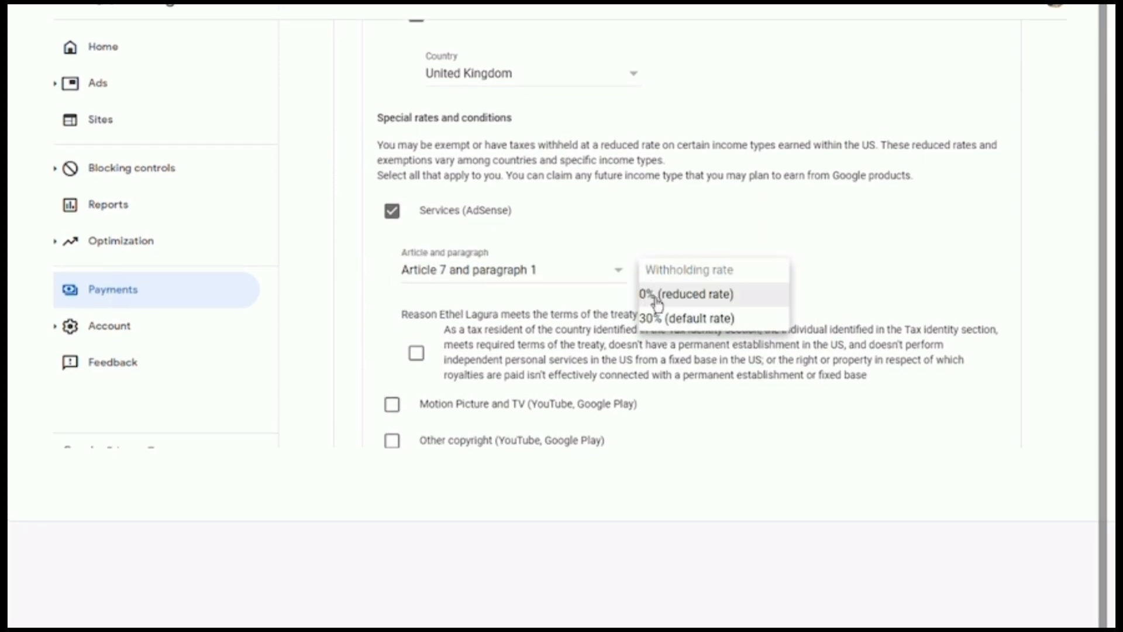
click(689, 296)
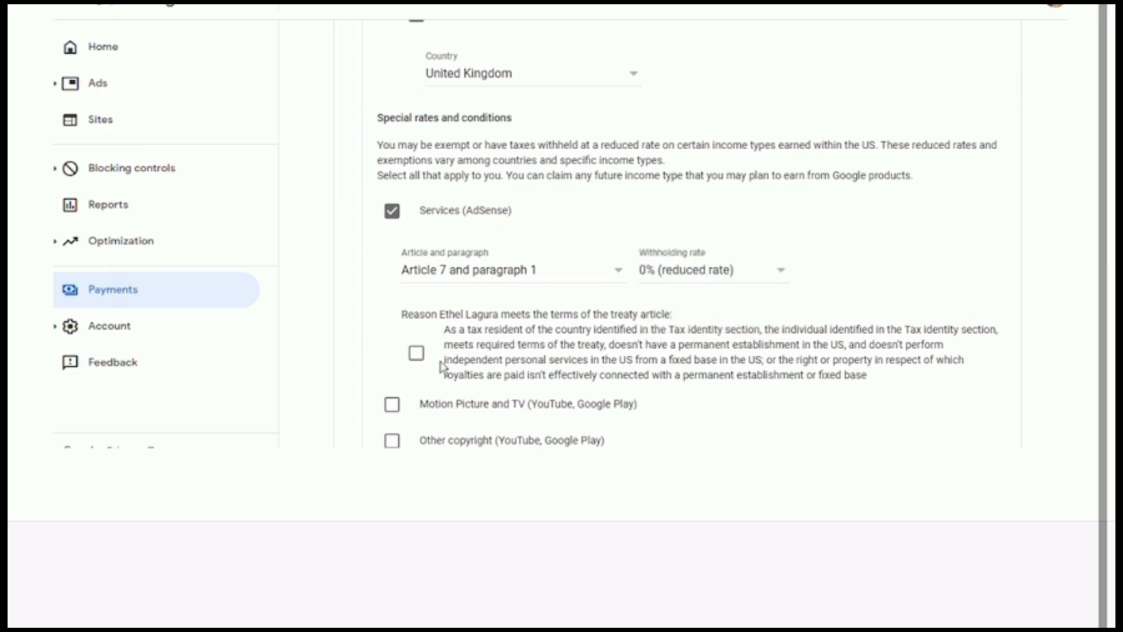
click(416, 353)
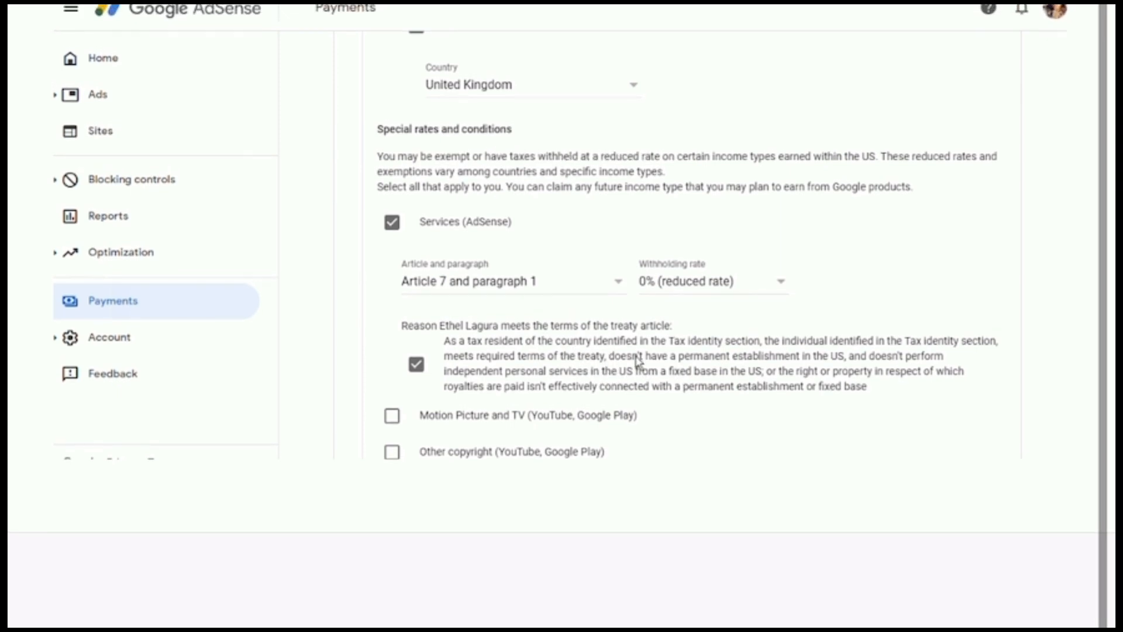
scroll(676, 377, down, 3)
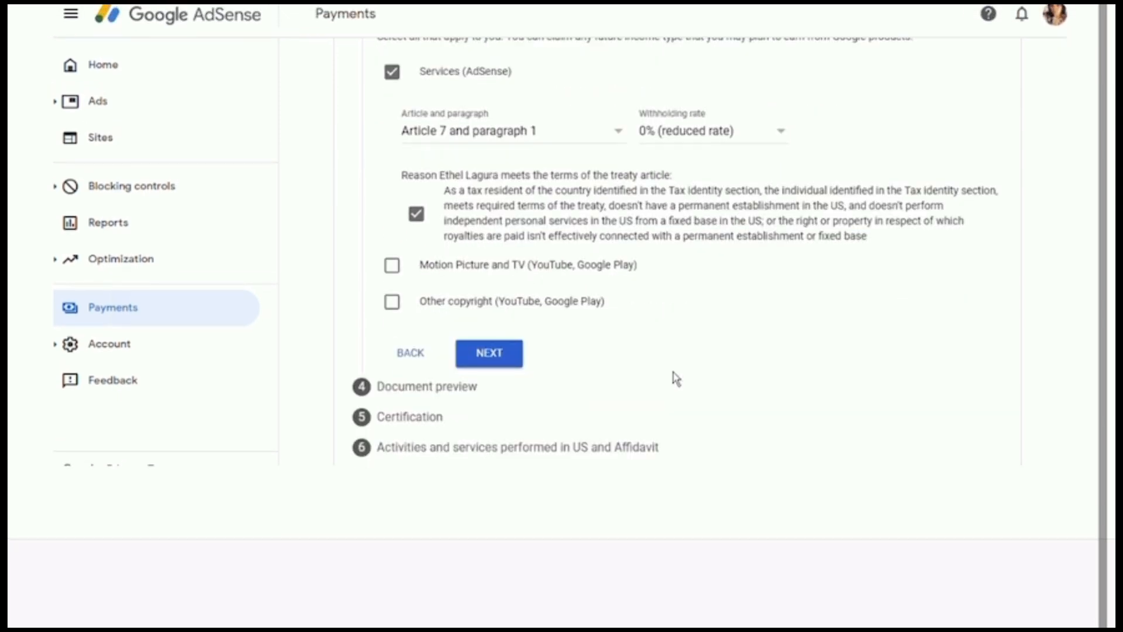
Step: Claim Motion Picture and TV under Article 12, paragraph 1 at 0% and confirm eligibility
click(391, 267)
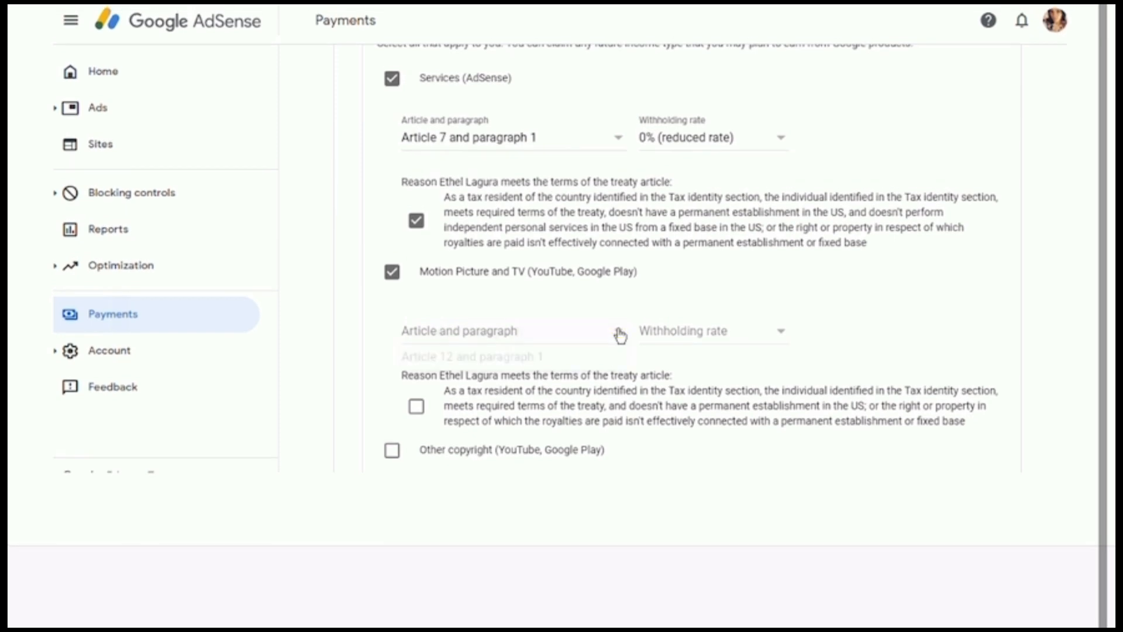
click(617, 320)
click(564, 354)
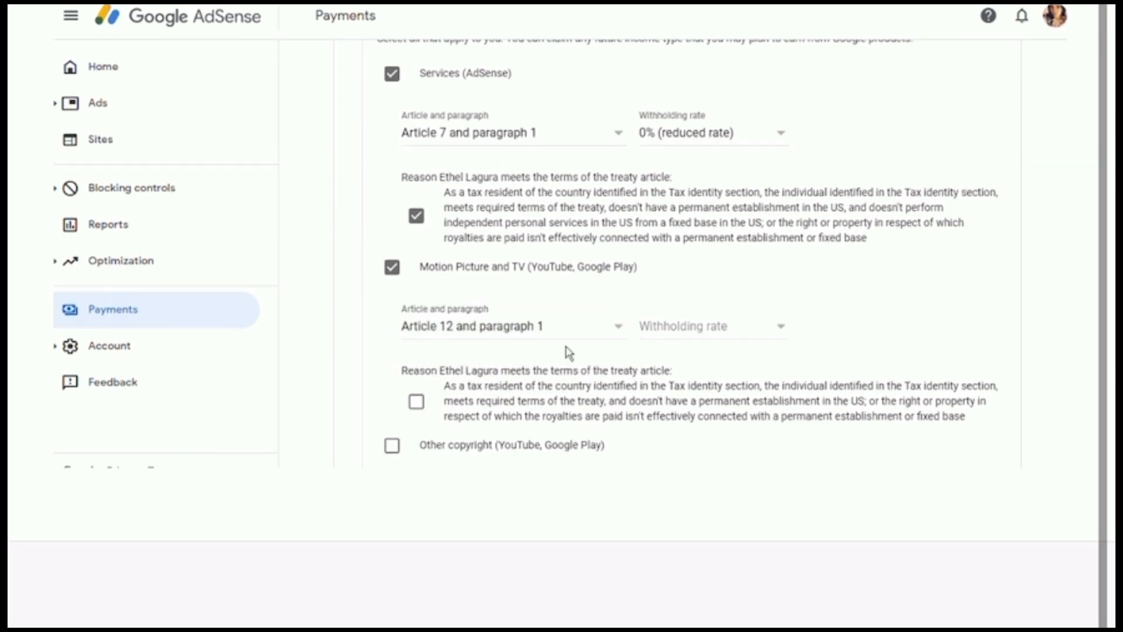
click(703, 330)
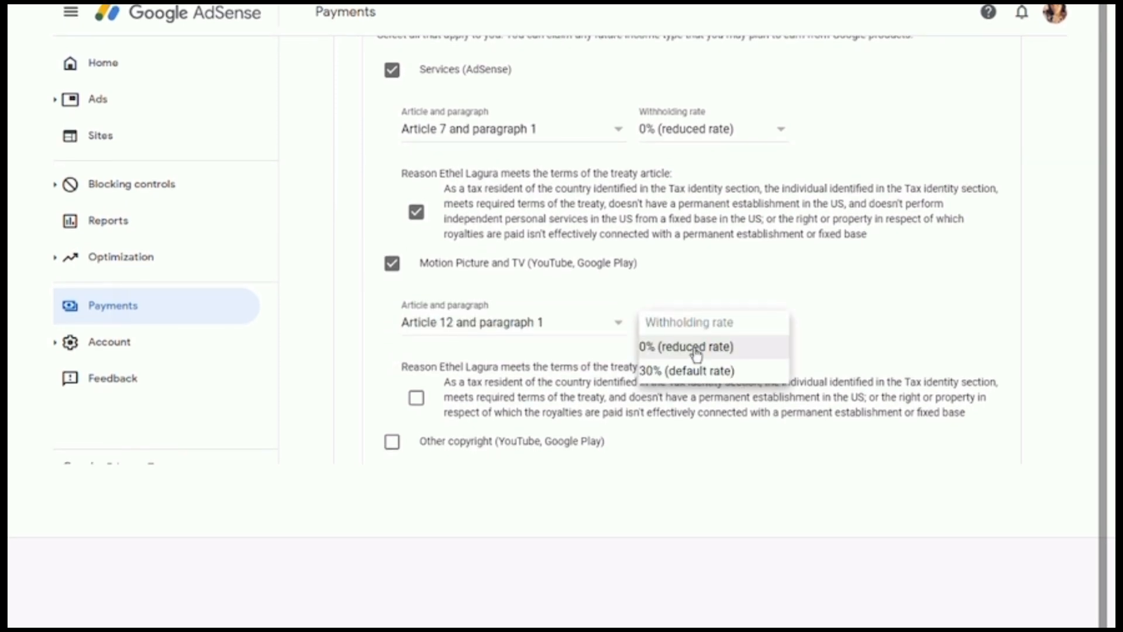
click(695, 350)
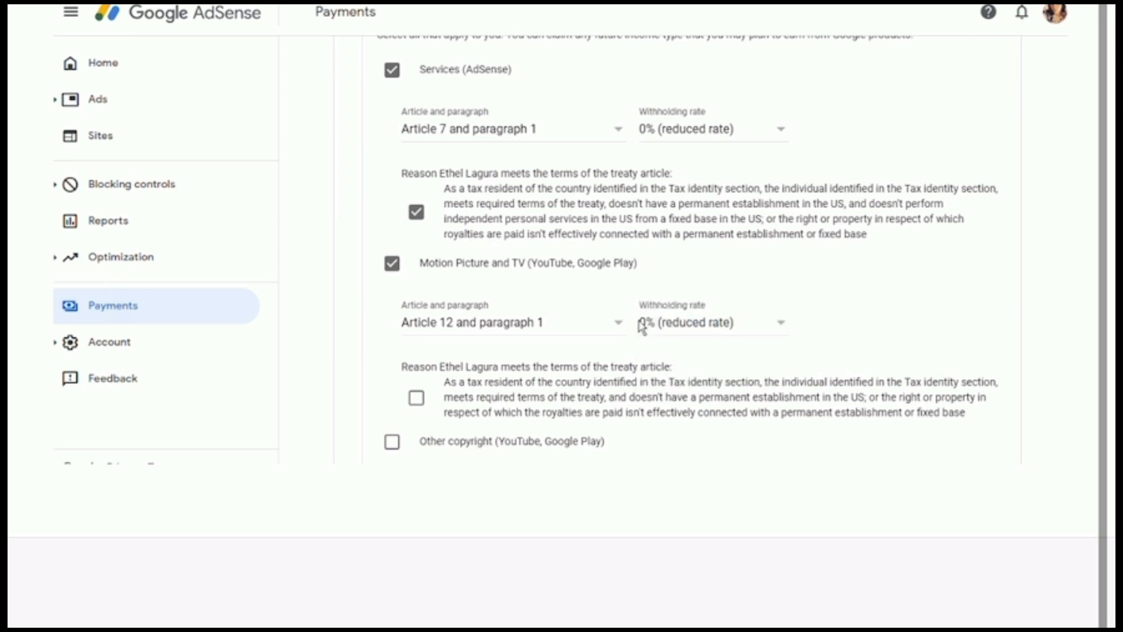
click(417, 402)
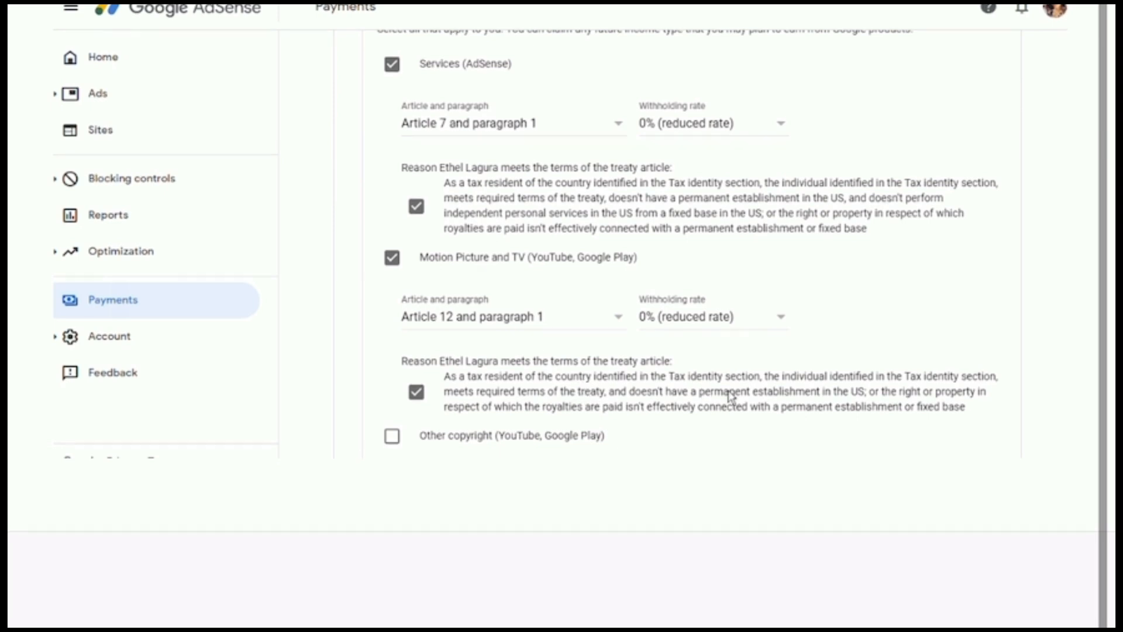
scroll(835, 327, down, 3)
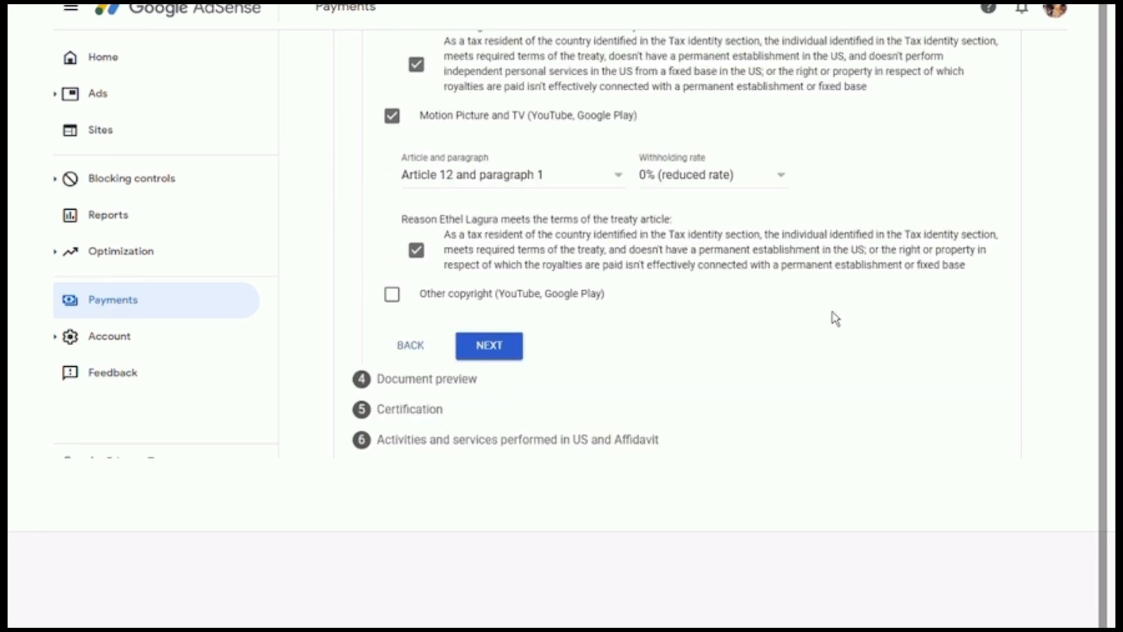
Step: Claim Other copyright under Article 12, paragraph 1 at 0%, confirm eligibility, and continue to preview
click(393, 297)
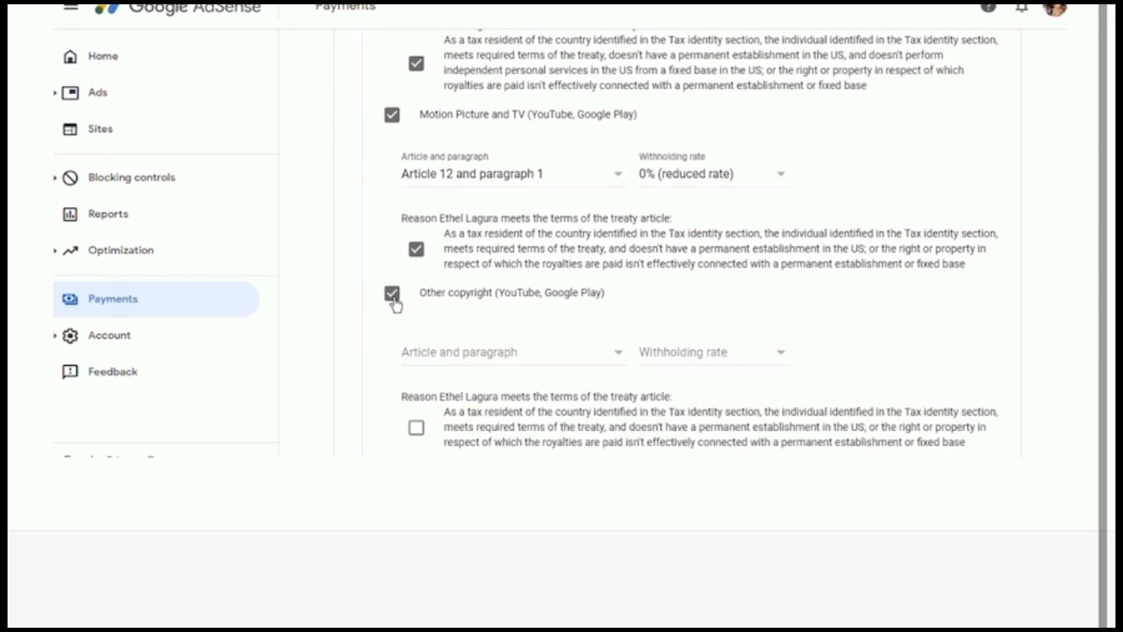
click(596, 354)
click(536, 383)
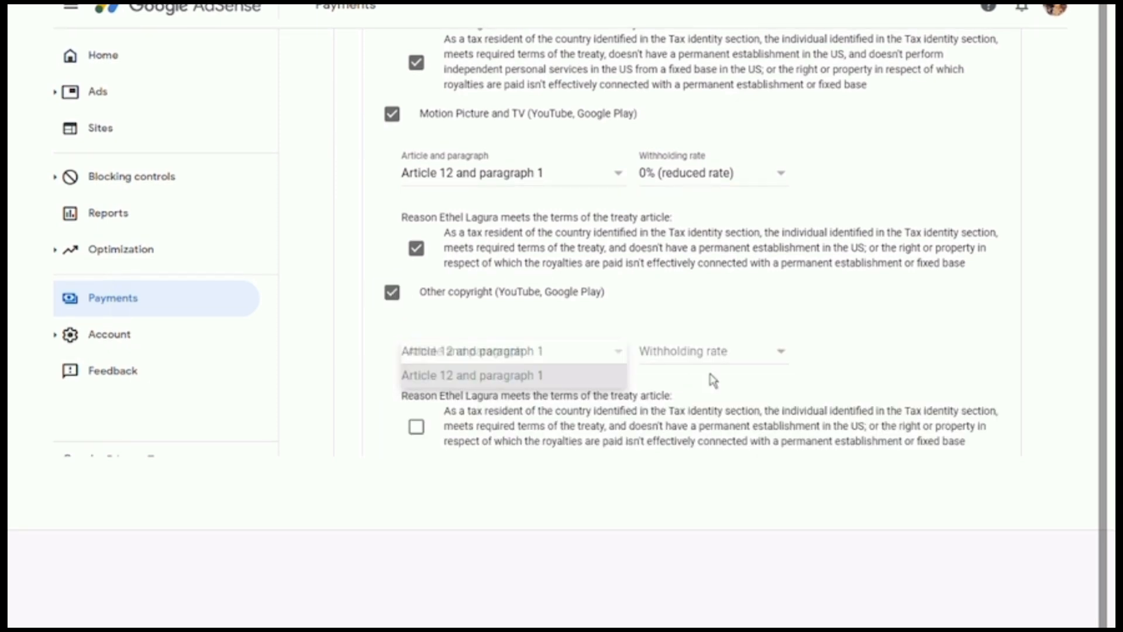
click(726, 355)
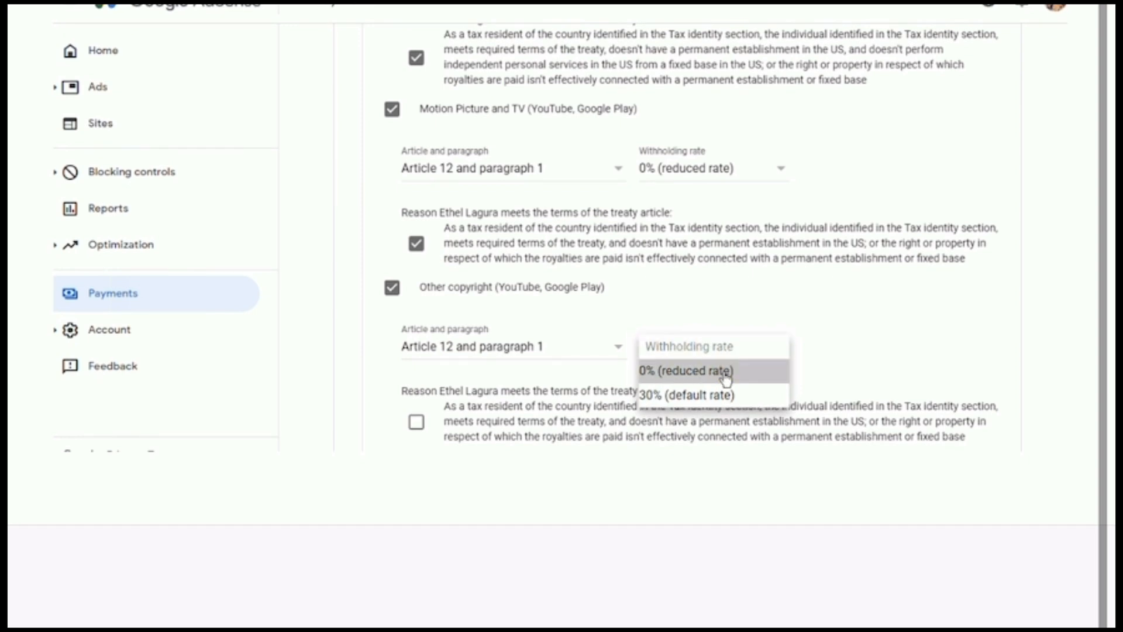
click(727, 379)
scroll(564, 384, down, 3)
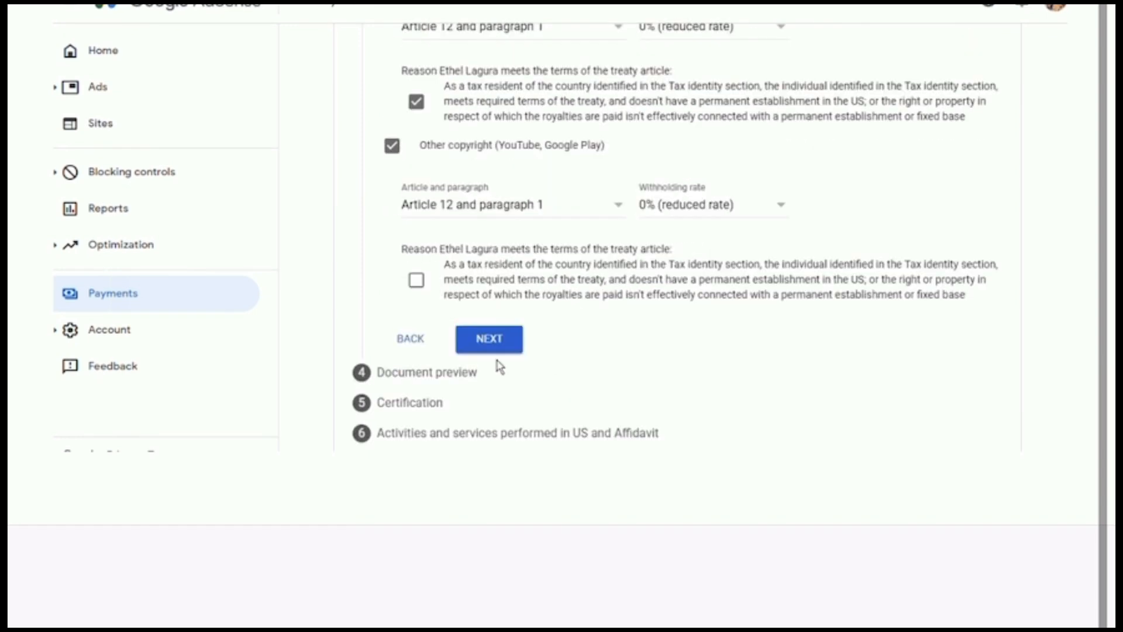
click(417, 283)
click(488, 340)
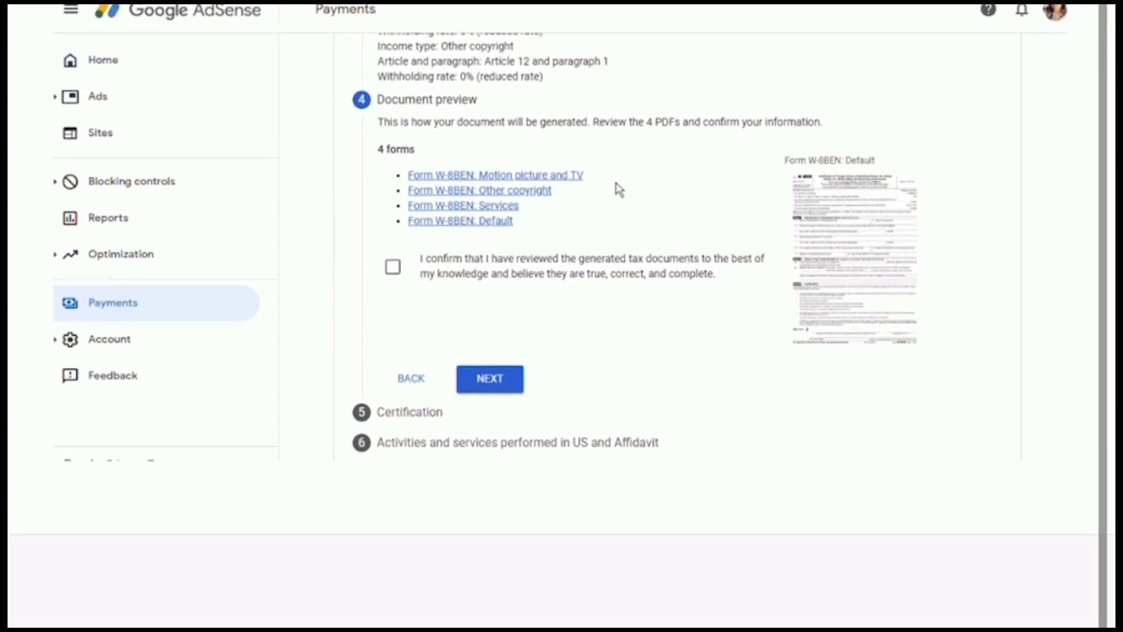
Step: Open the Form W-8BEN: Default PDF preview
click(838, 217)
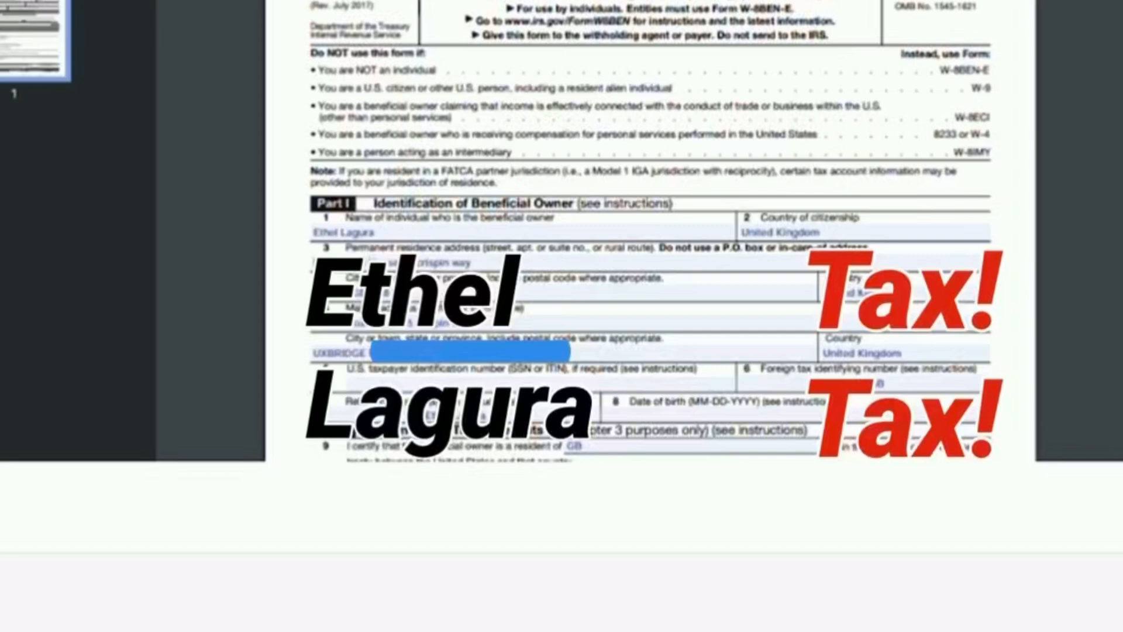
Step: Scroll through the W-8BEN PDF to its certification section and hide the page thumbnails
scroll(494, 224, down, 5)
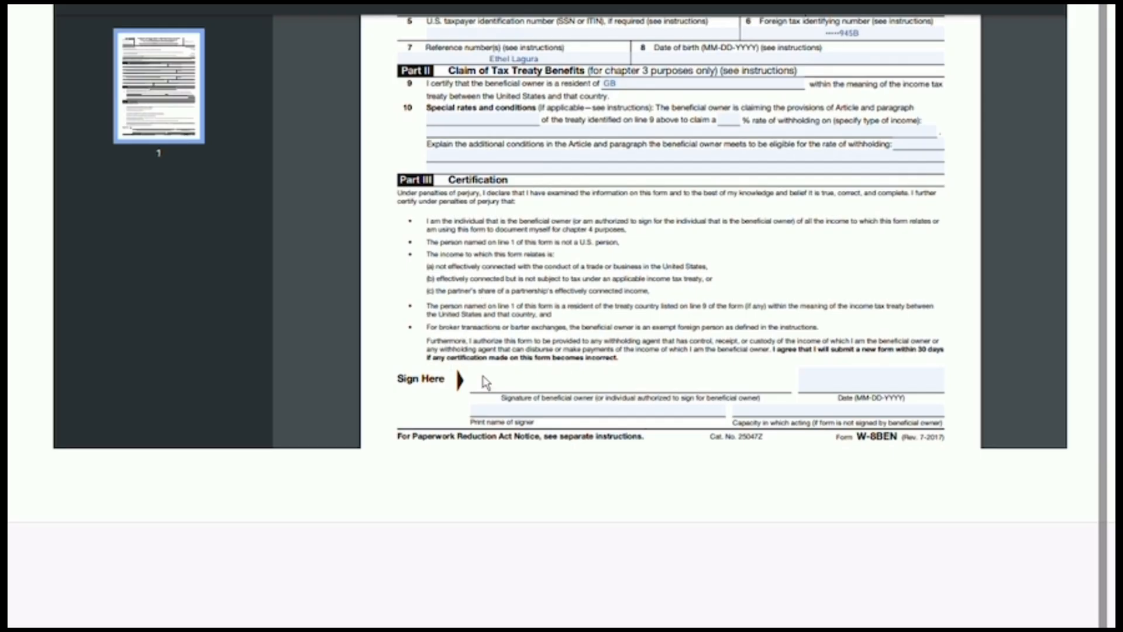
scroll(679, 441, up, 1)
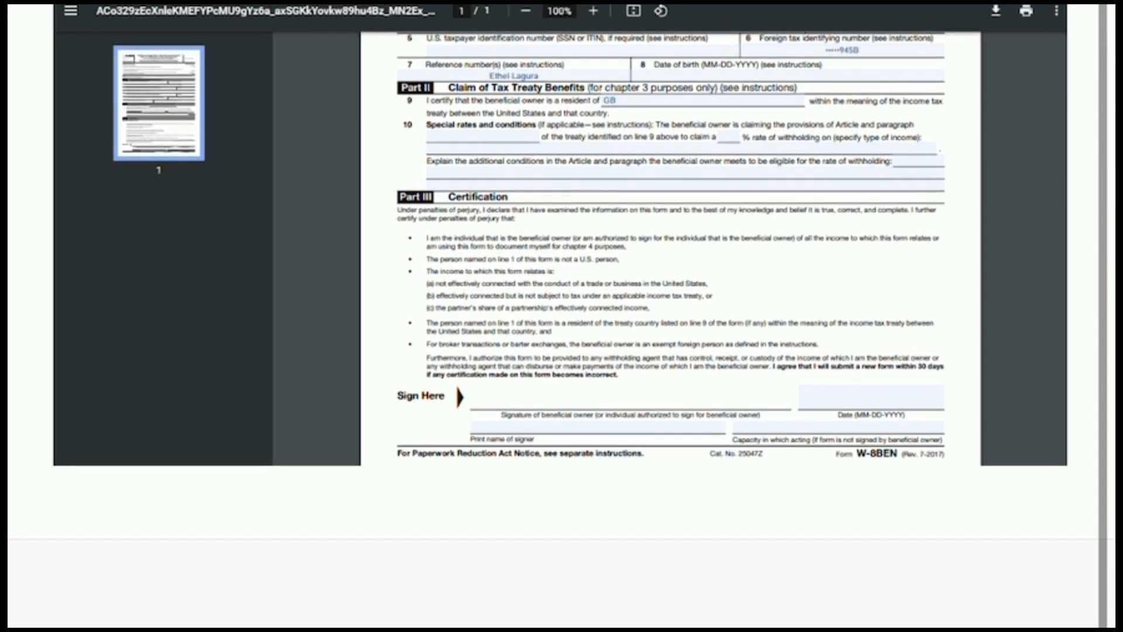
click(70, 11)
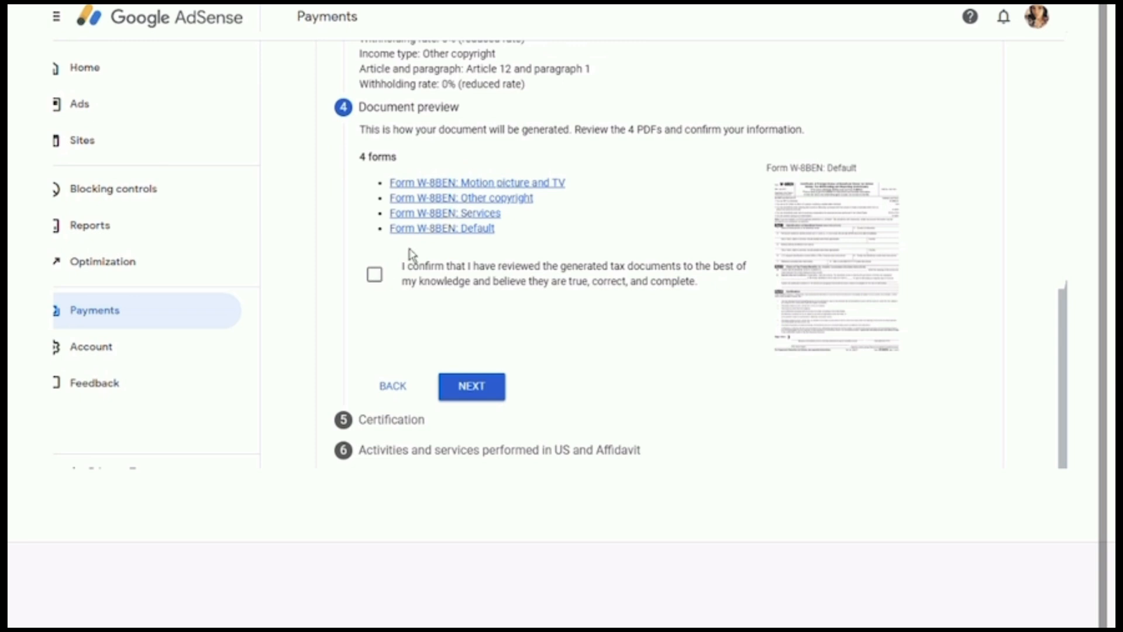
Step: Confirm the four generated W-8BEN tax documents were reviewed and proceed to certification
click(376, 276)
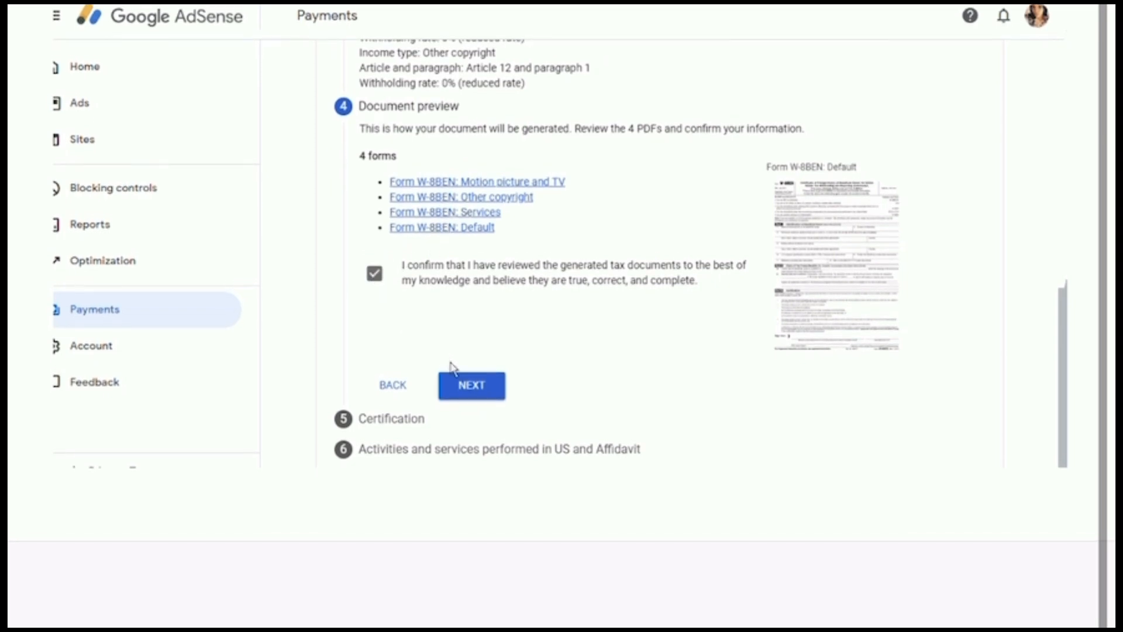
click(486, 393)
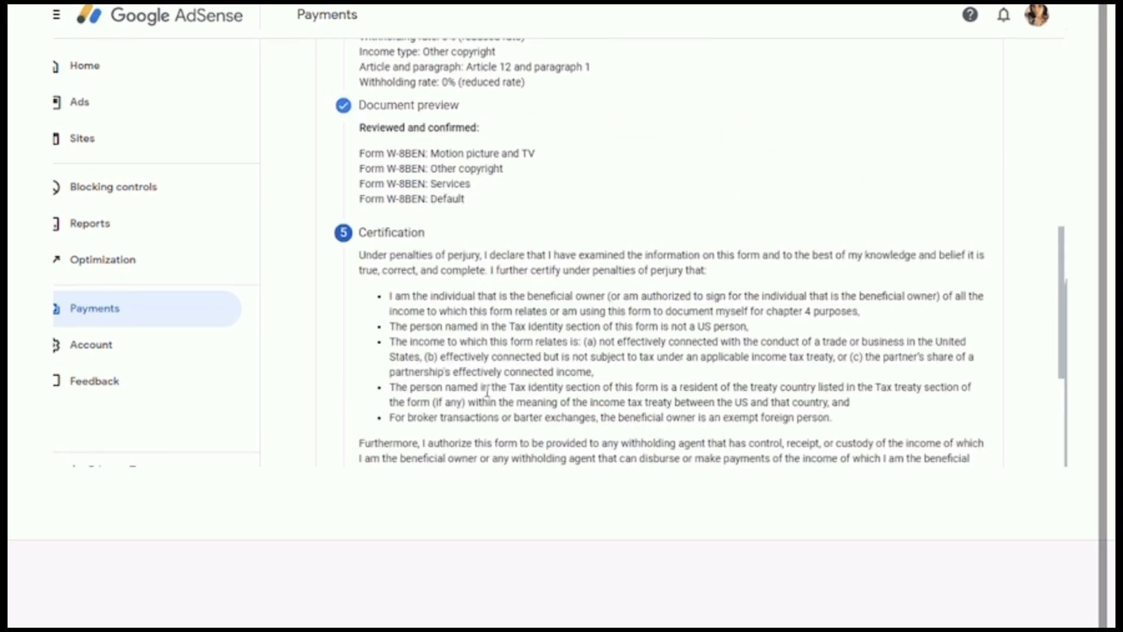
scroll(653, 274, down, 4)
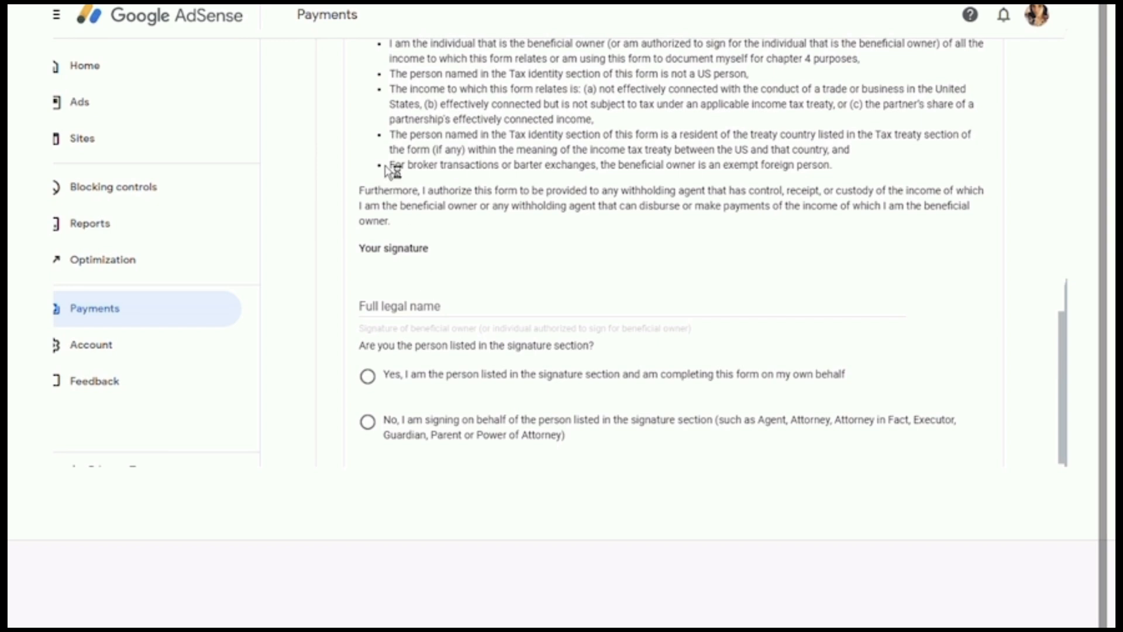
scroll(457, 155, up, 4)
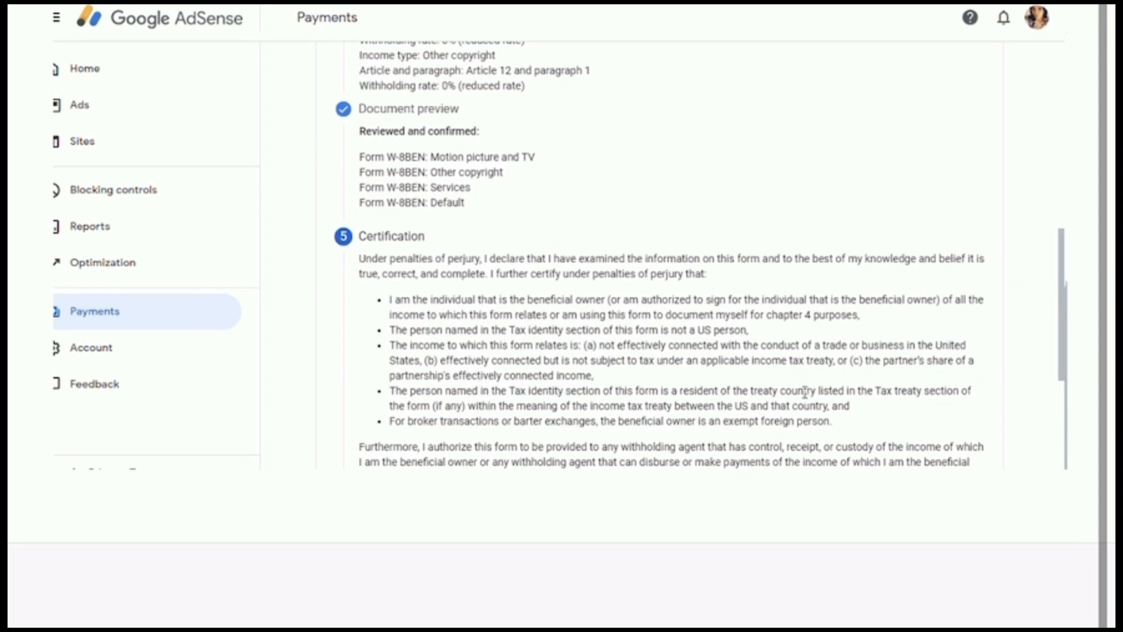
scroll(805, 392, down, 4)
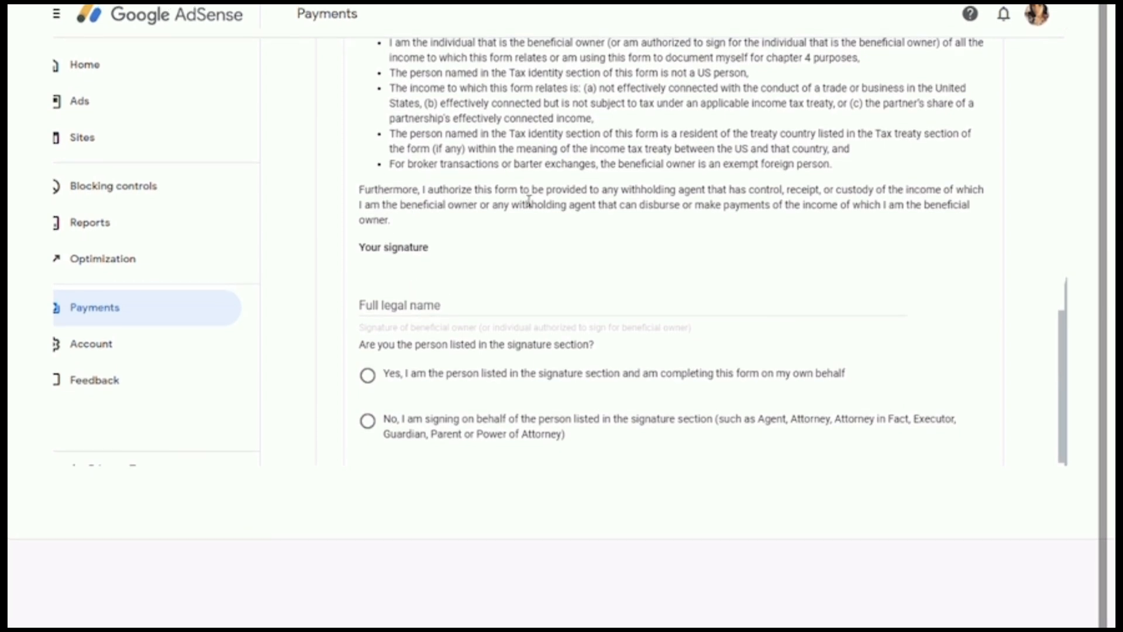
Step: Sign the certification with your full legal name, confirming you are the person listed
click(404, 304)
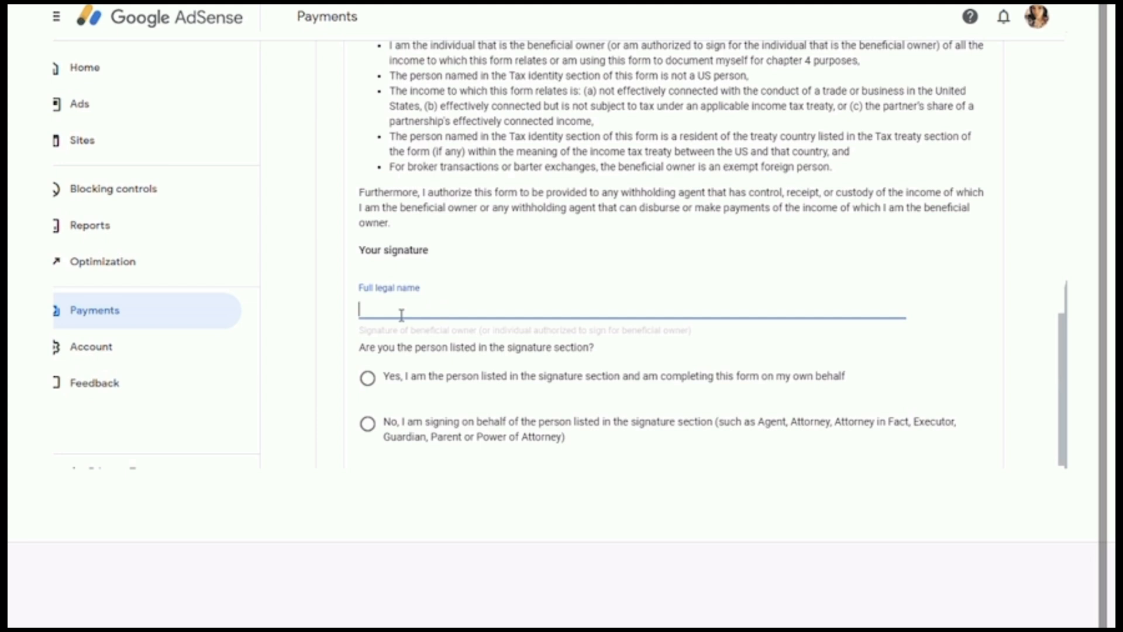
text(the)
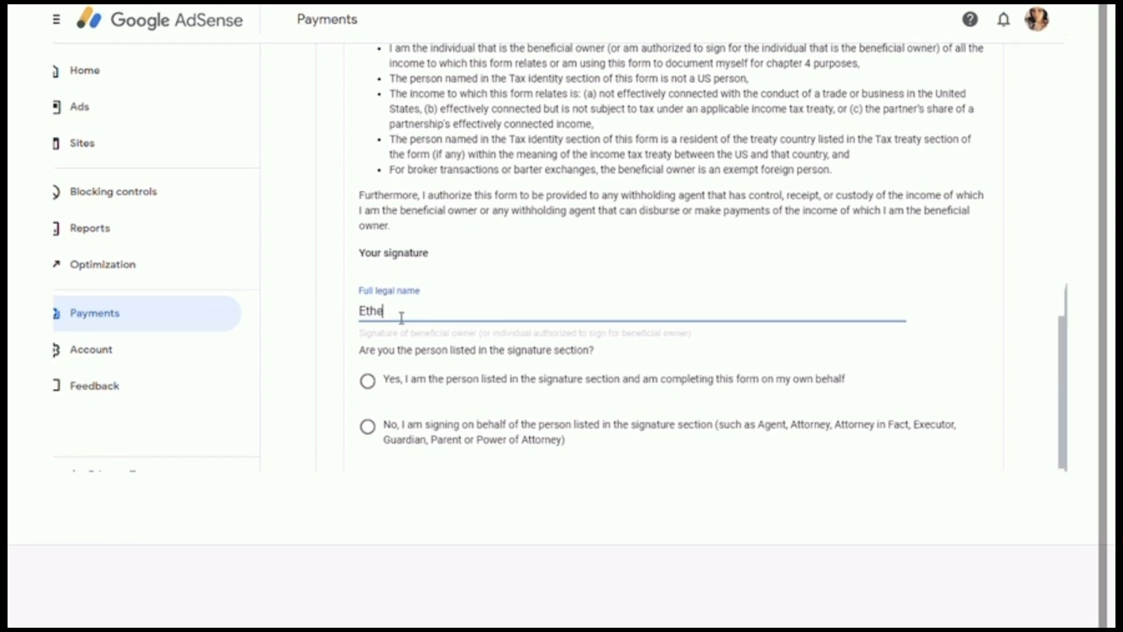
text(l Lag)
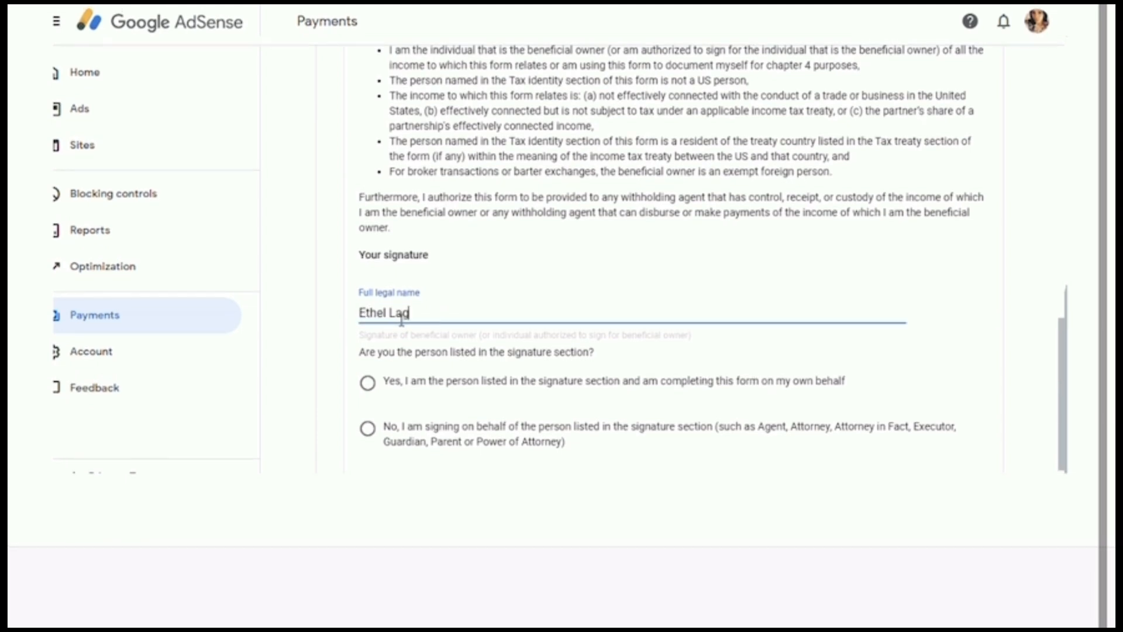
text(ura)
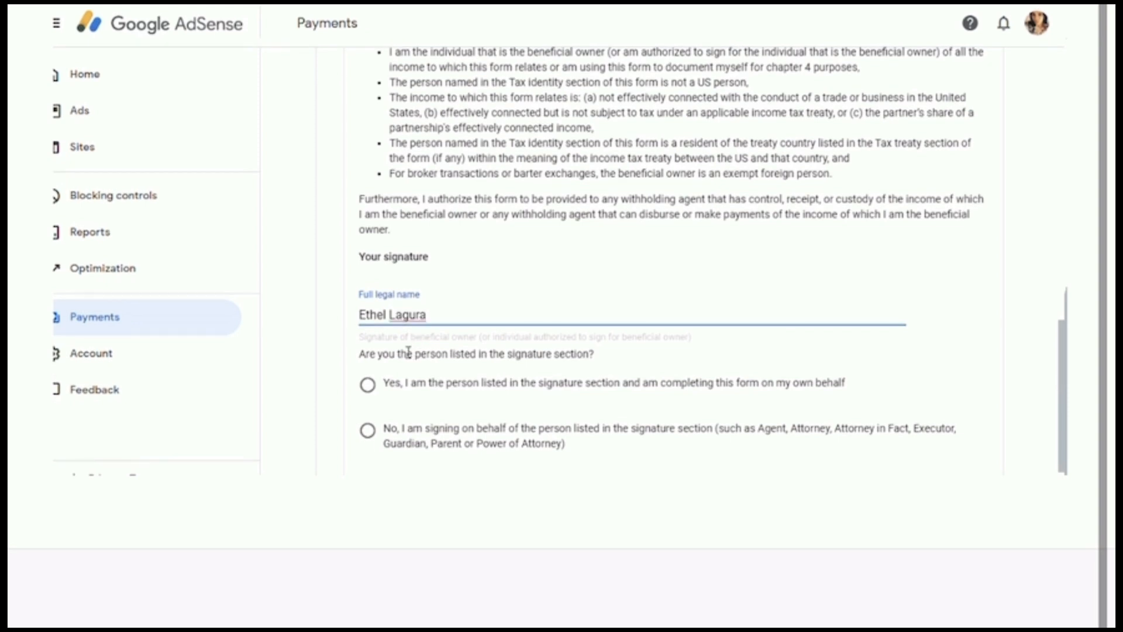
click(369, 388)
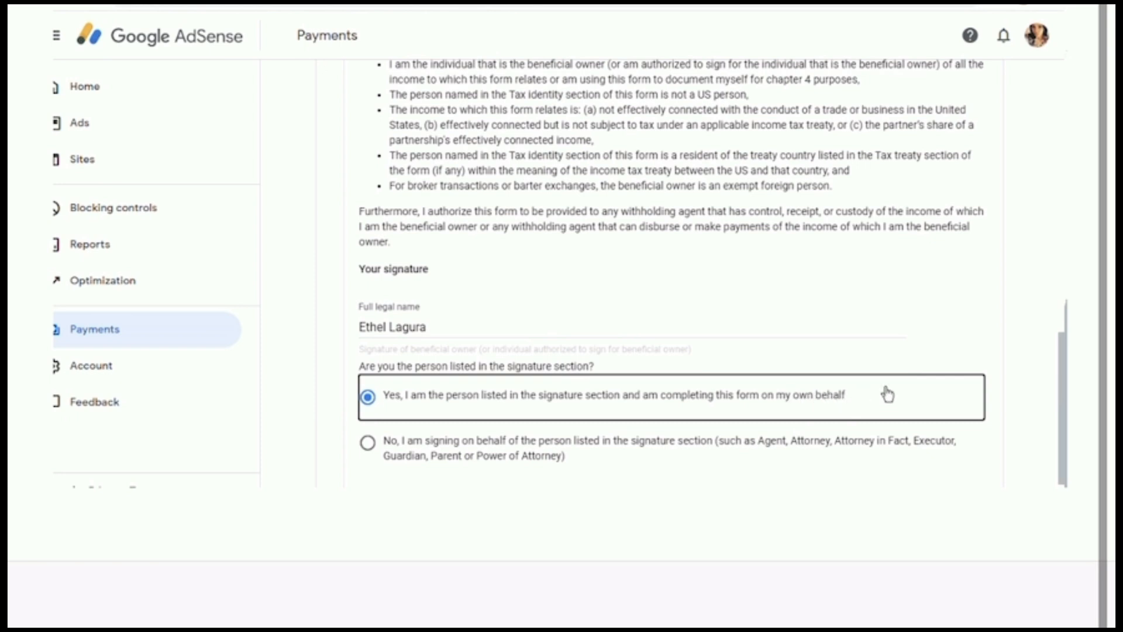
scroll(745, 346, down, 1)
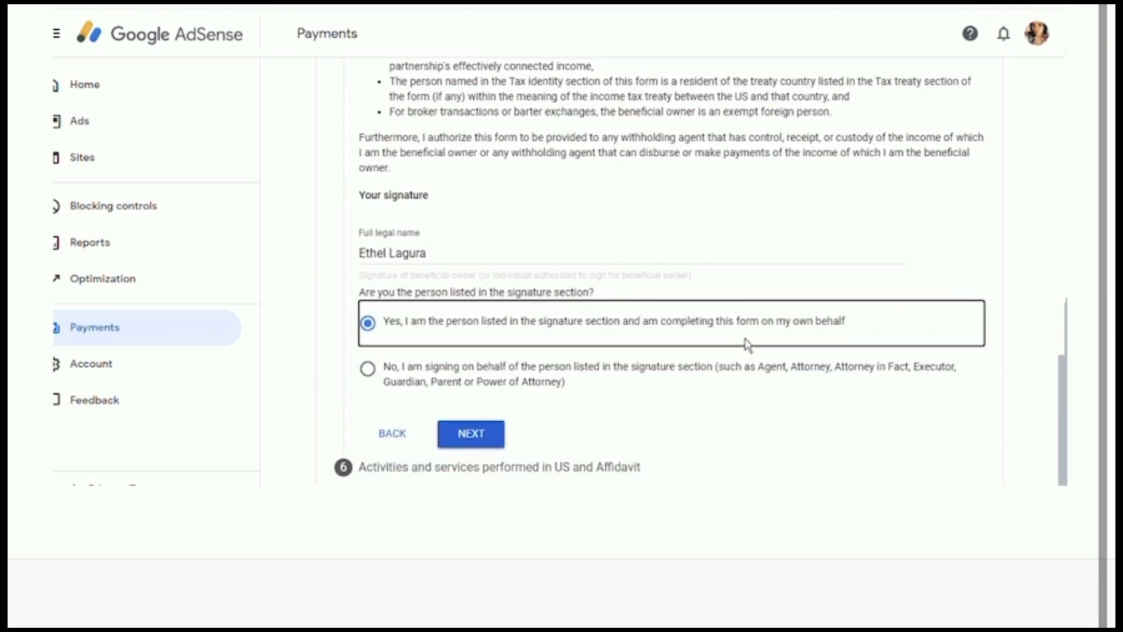
click(461, 438)
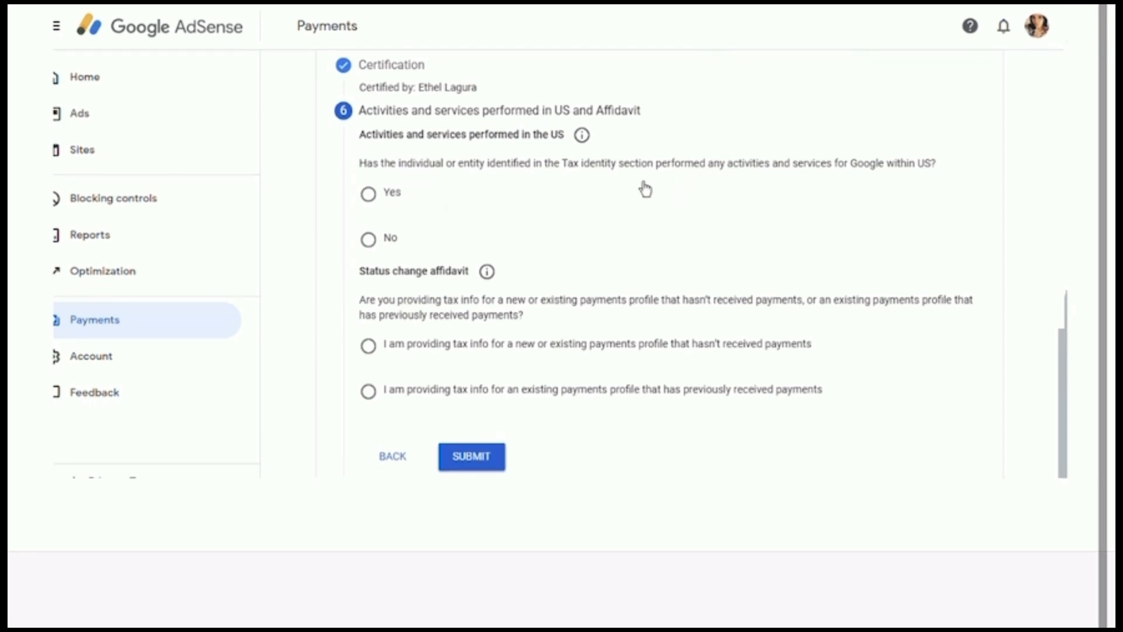
Step: Answer No to US activities and certify services are performed solely outside the US
click(368, 239)
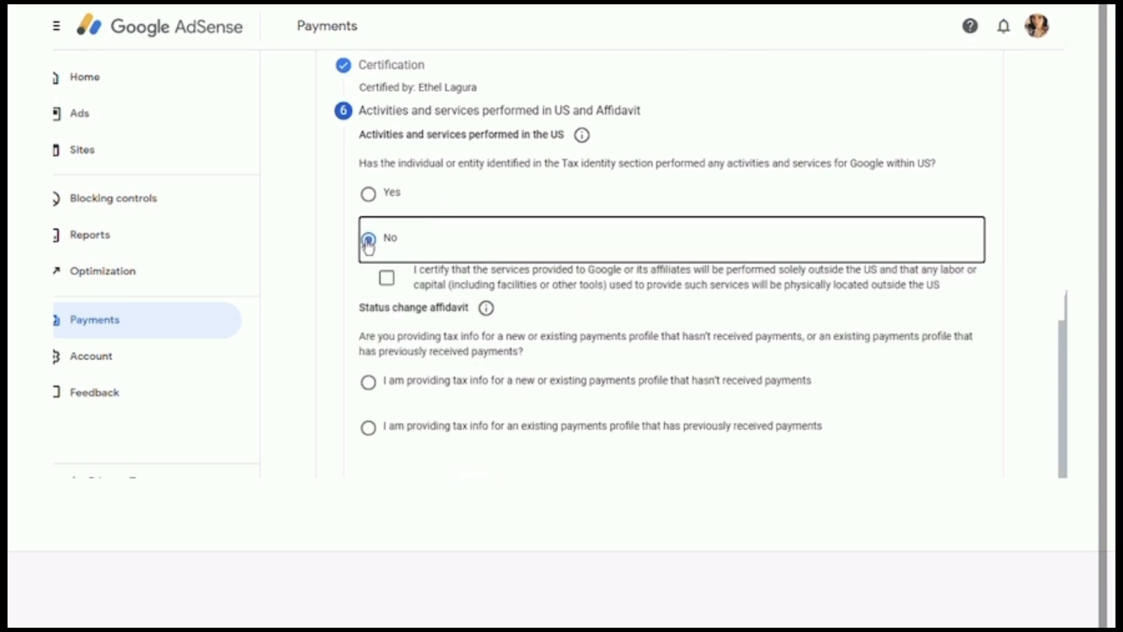
click(386, 278)
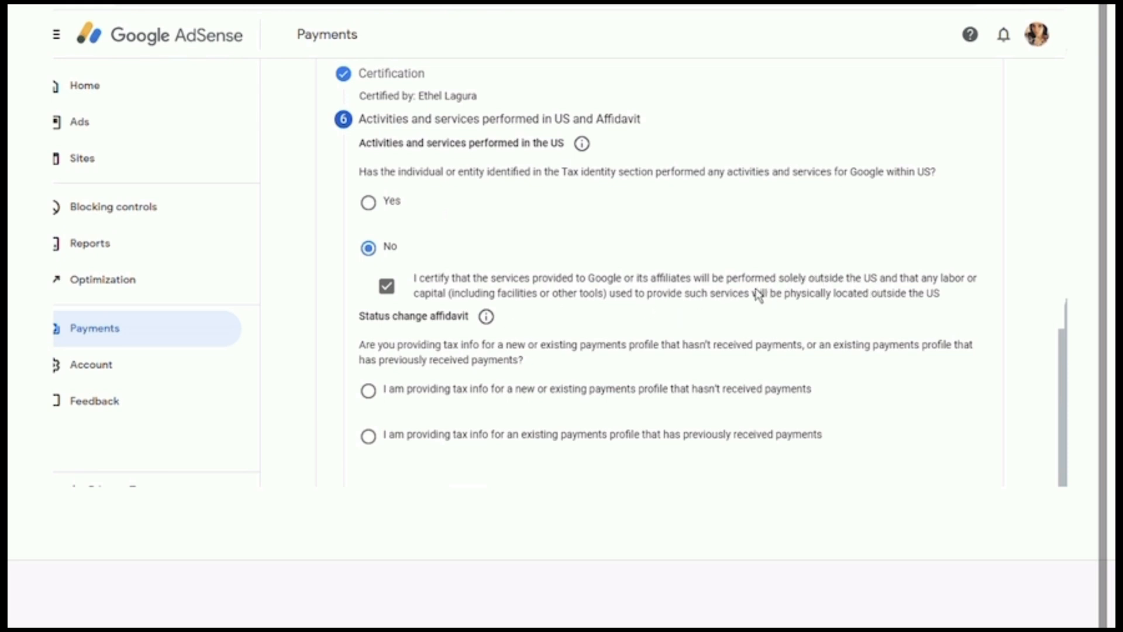
scroll(684, 301, down, 1)
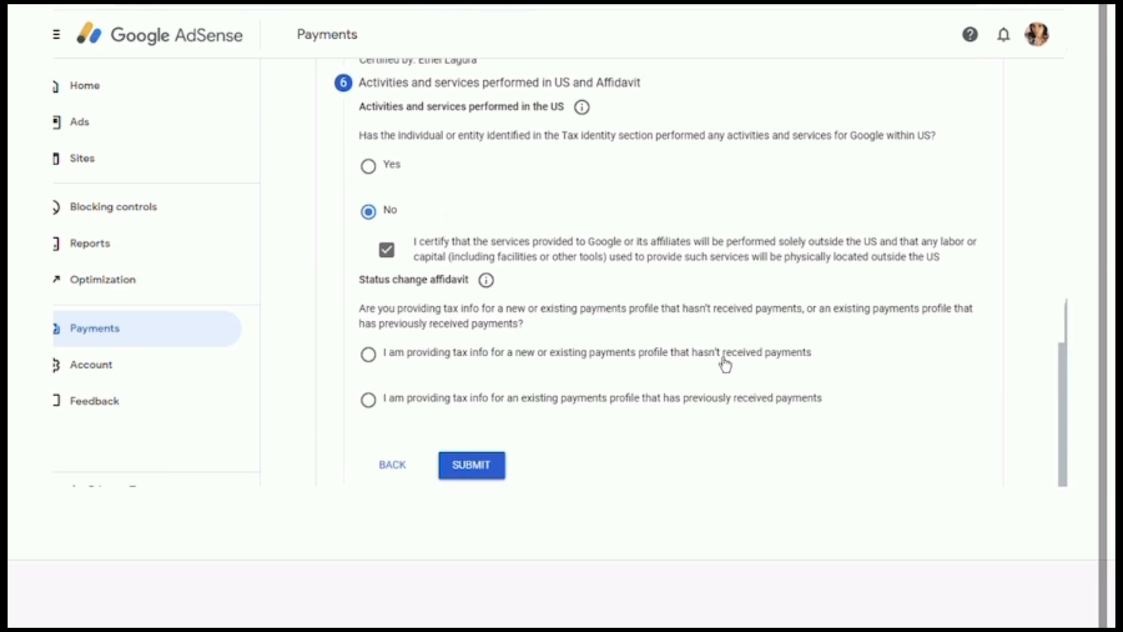
Step: Choose the affidavit for a profile that hasn't received payments, then submit the tax form
click(368, 355)
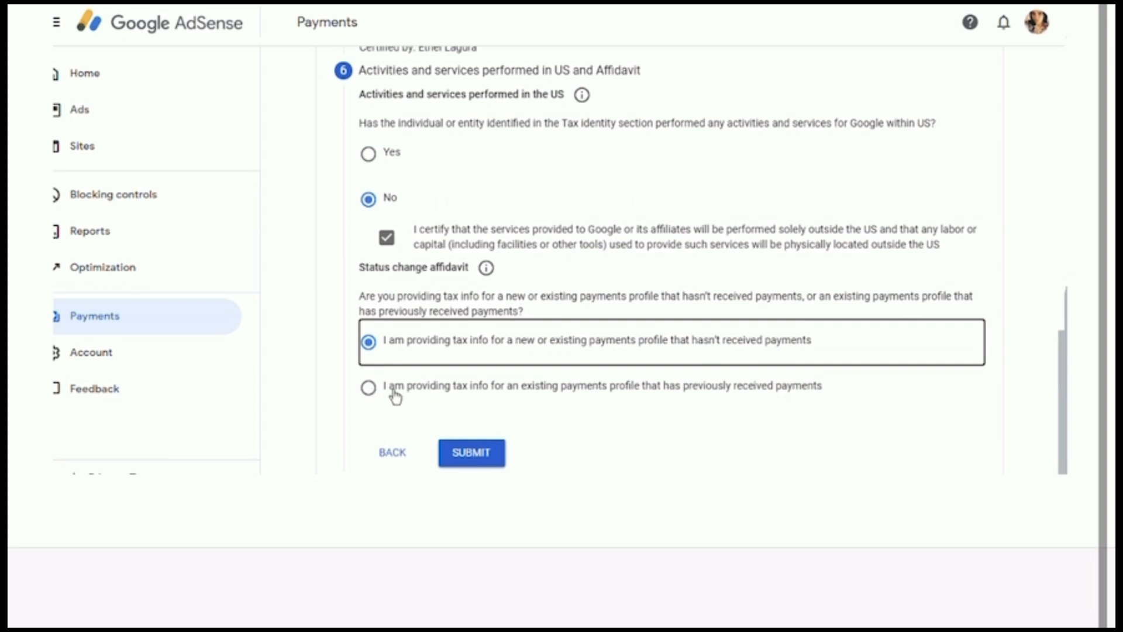
click(368, 388)
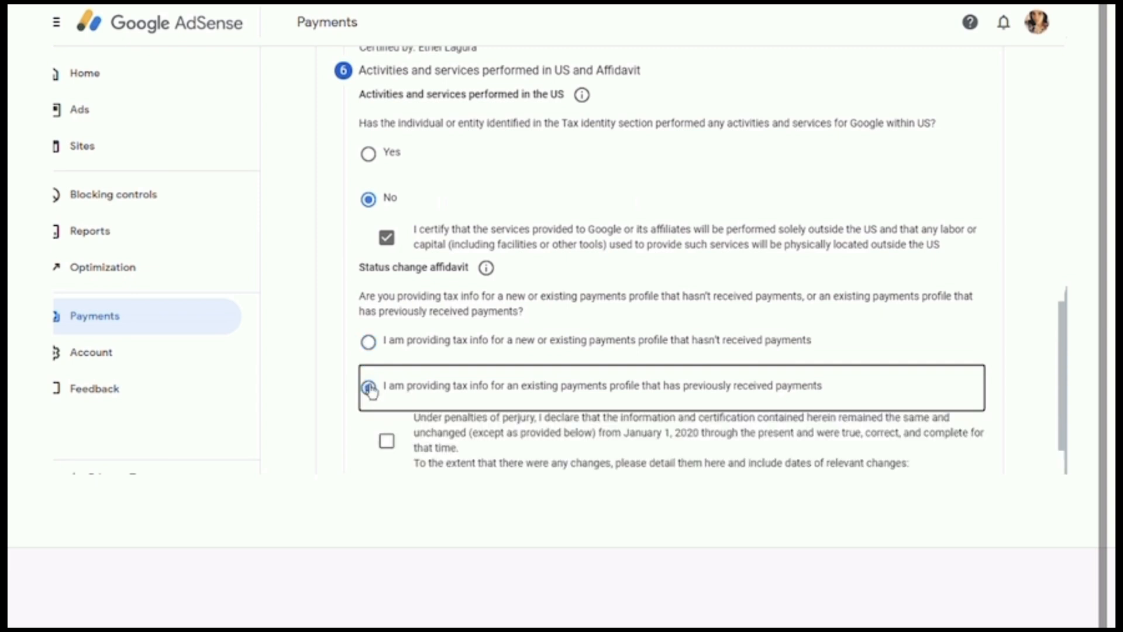
click(369, 342)
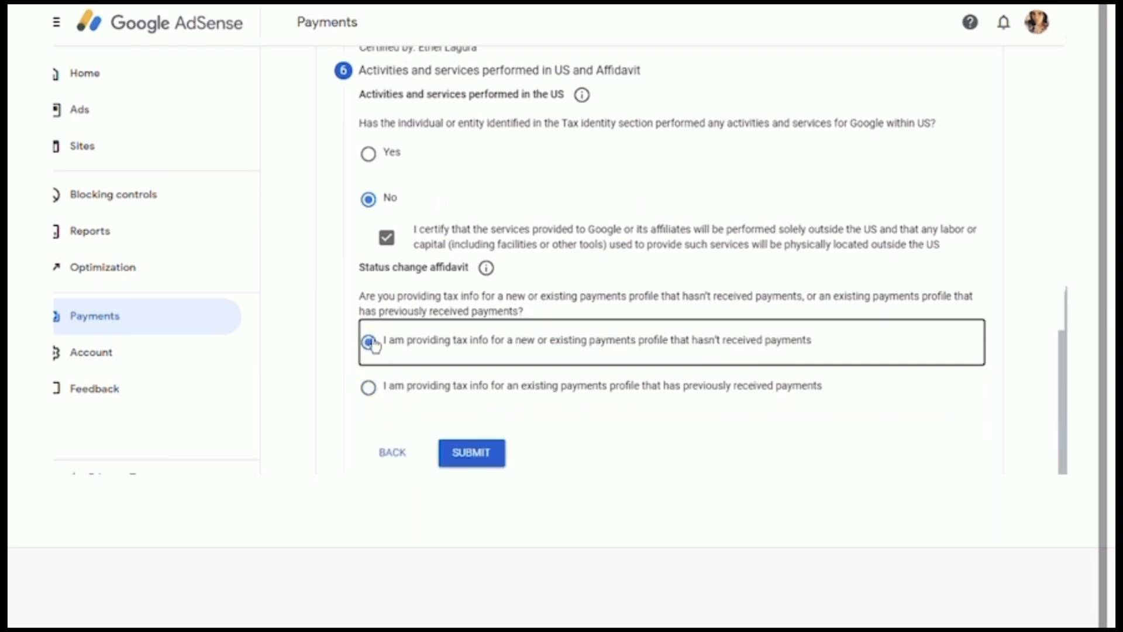
click(473, 450)
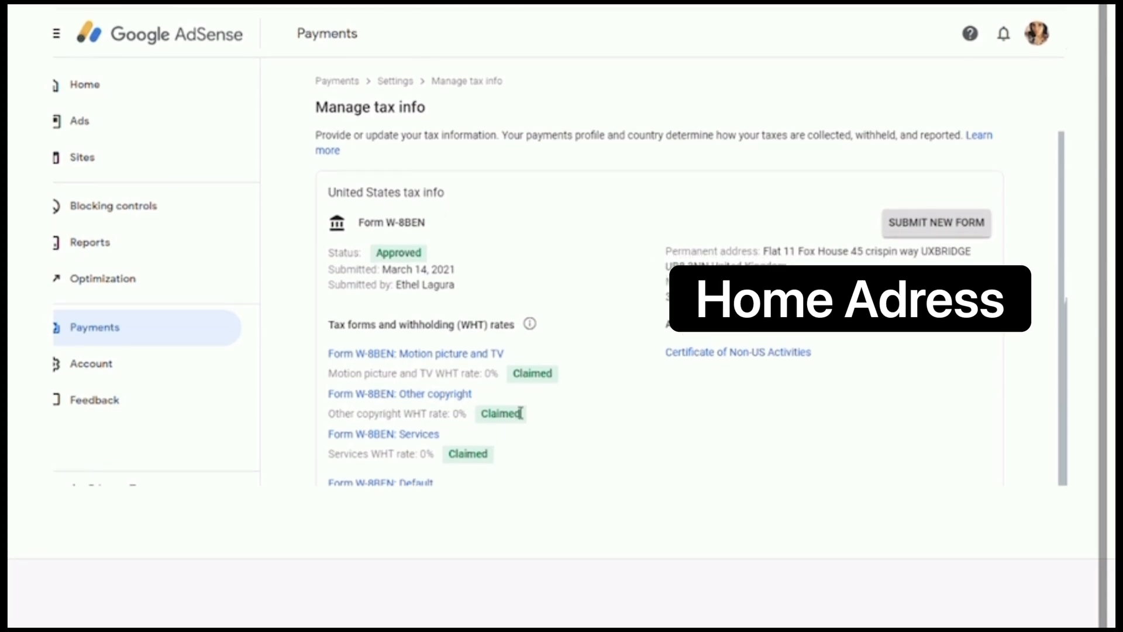
Step: Scroll Manage tax info to check the Approved W-8BEN and its 0% Motion picture, copyright and Services rates
scroll(611, 333, up, 2)
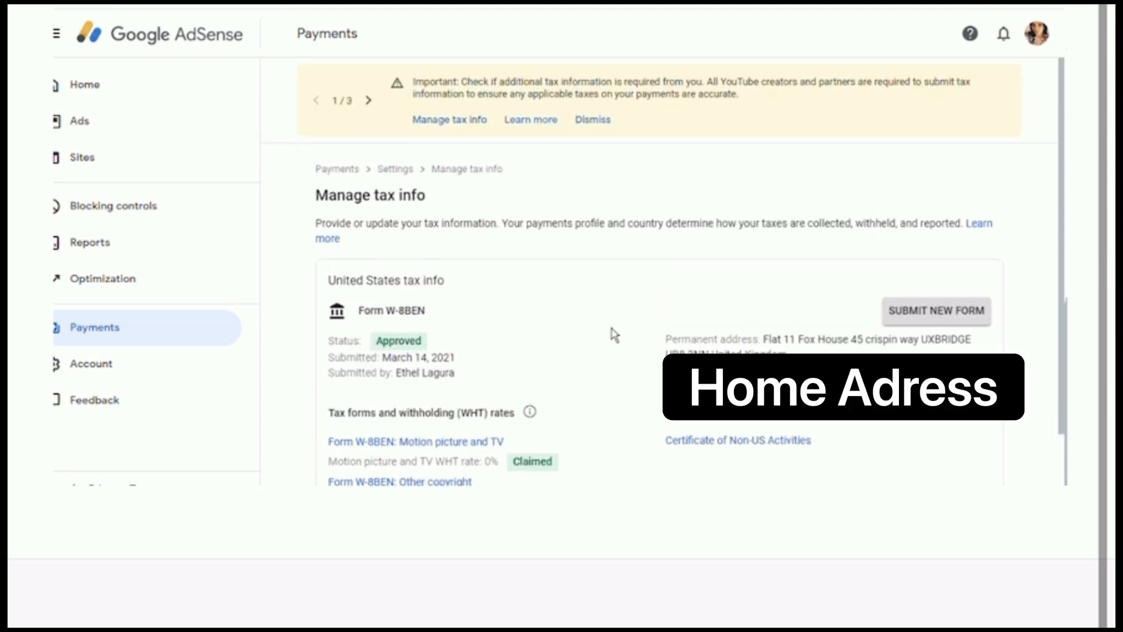
scroll(614, 333, down, 3)
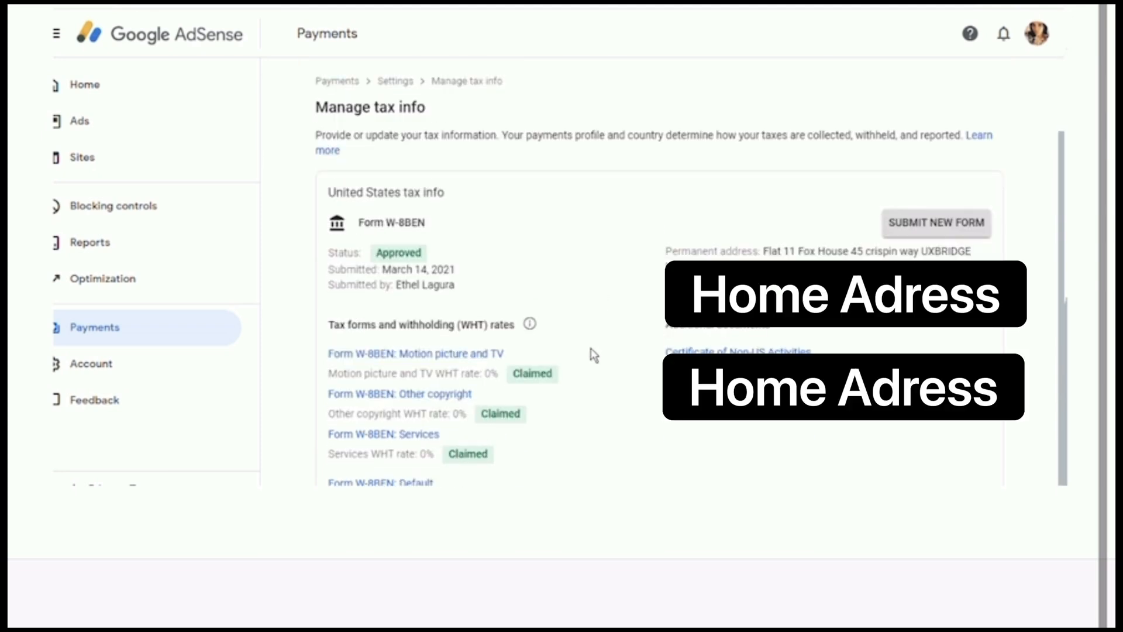
scroll(609, 330, up, 2)
scroll(607, 326, down, 1)
scroll(606, 326, down, 1)
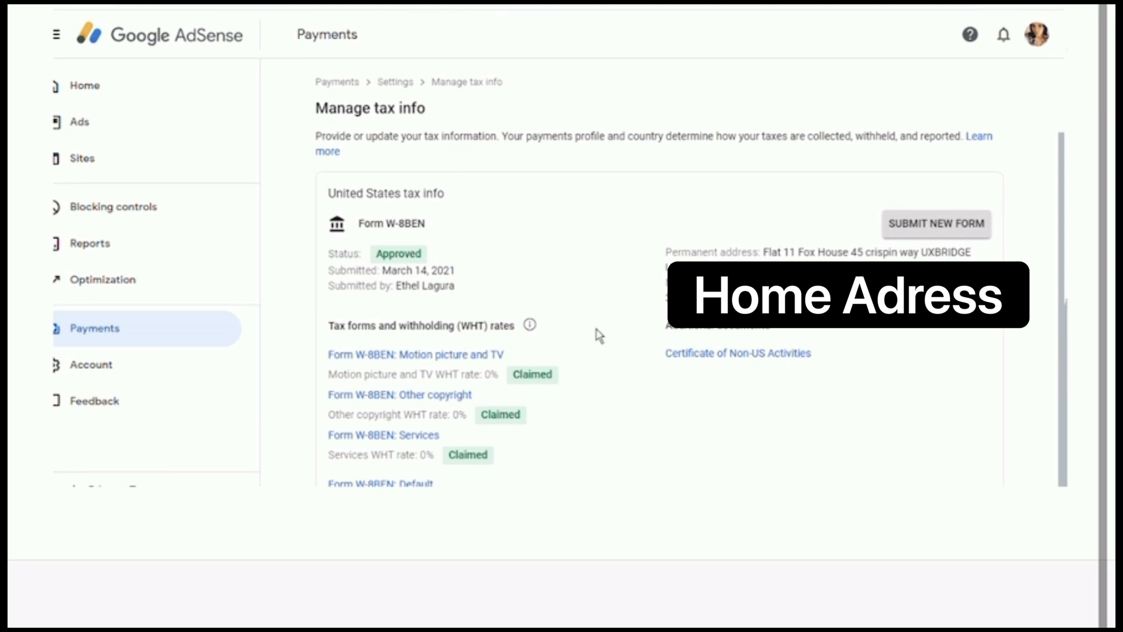
scroll(603, 328, up, 2)
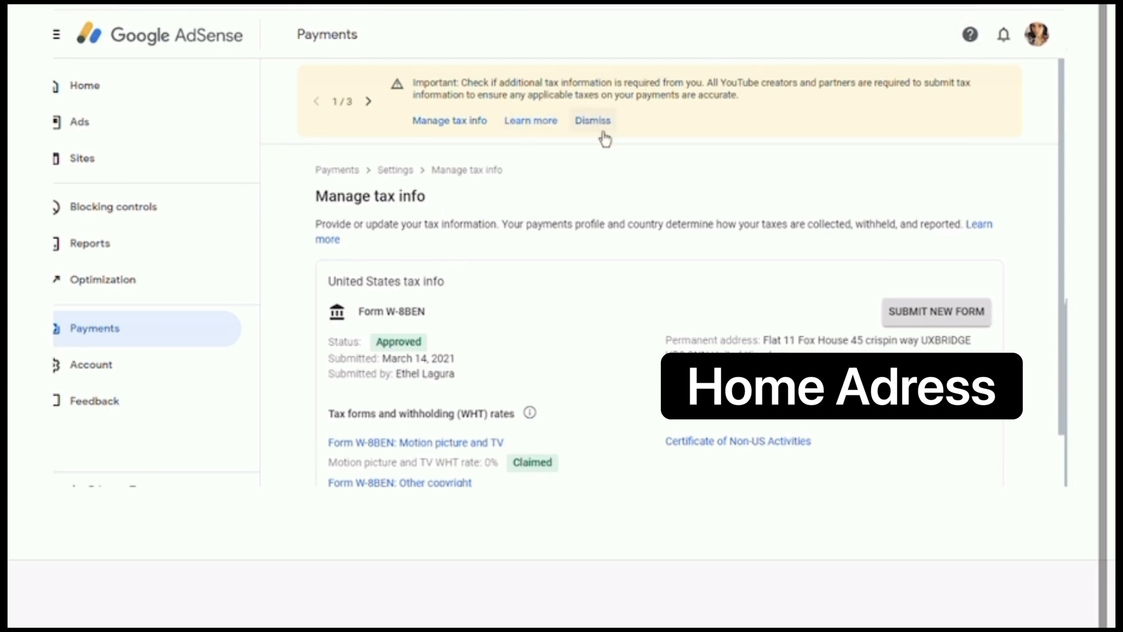
scroll(554, 223, down, 2)
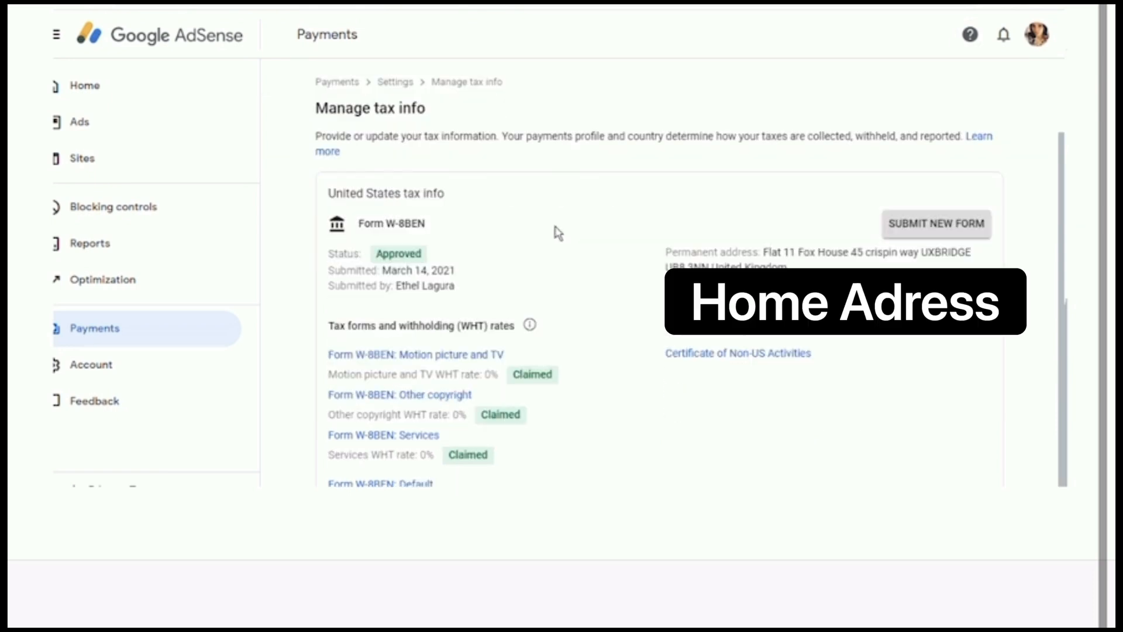
scroll(557, 233, up, 2)
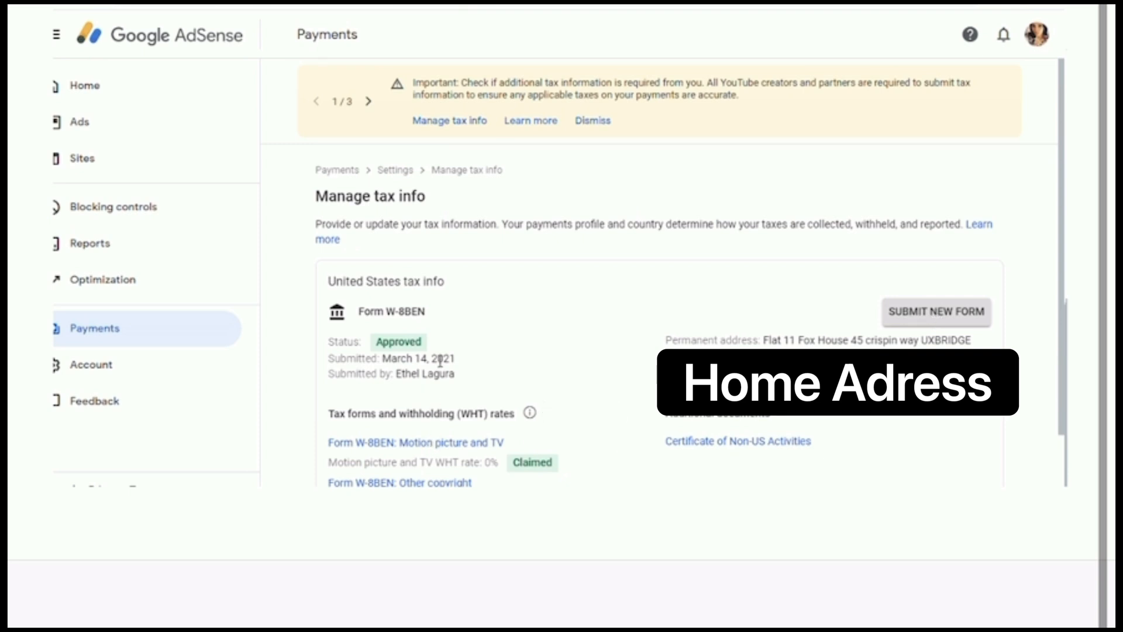
scroll(440, 360, down, 2)
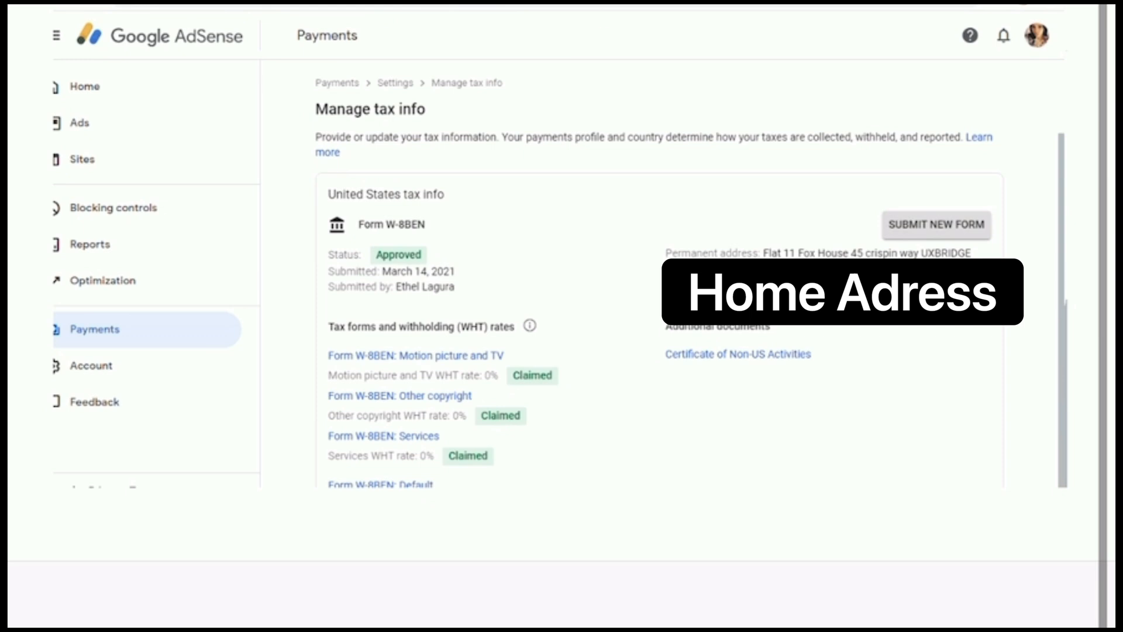